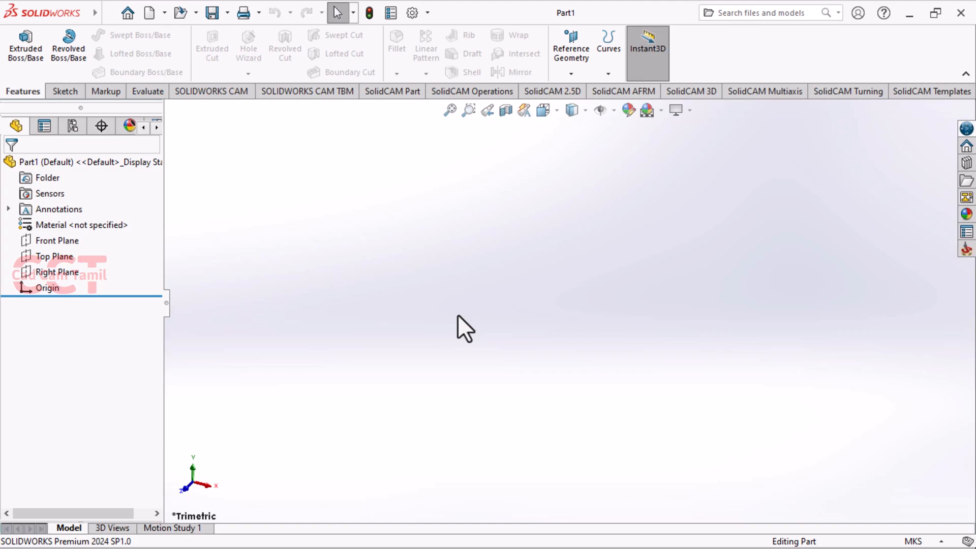
Start a new sketch on the Front Plane.
click(63, 90)
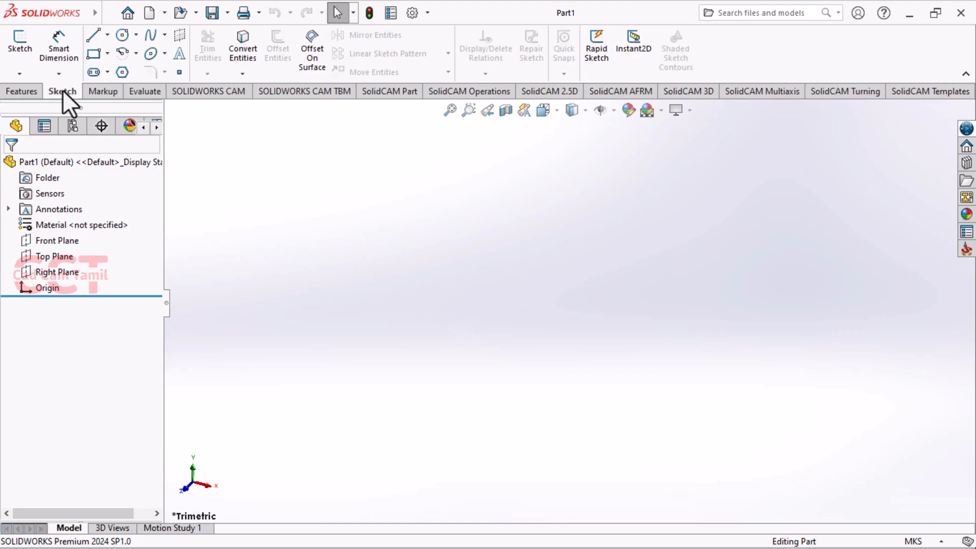
click(26, 47)
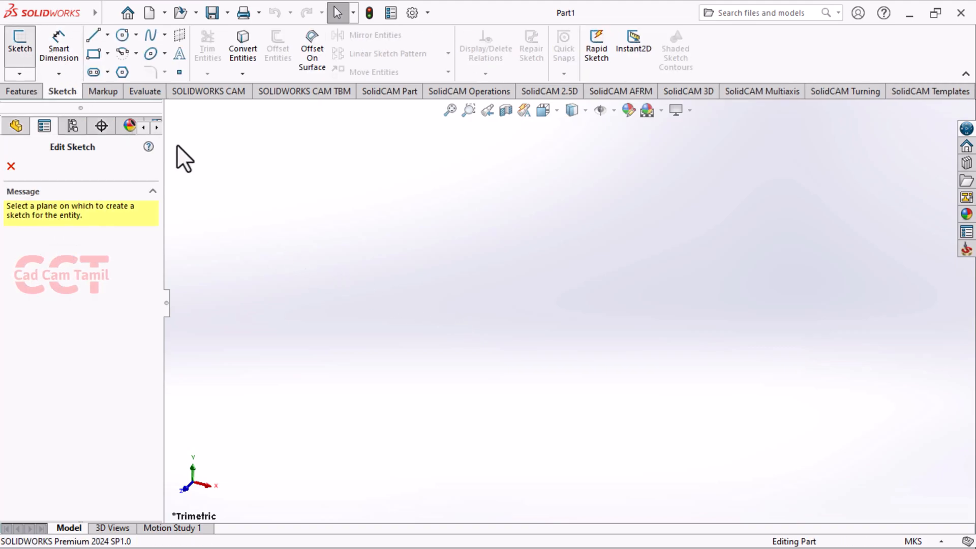
click(486, 186)
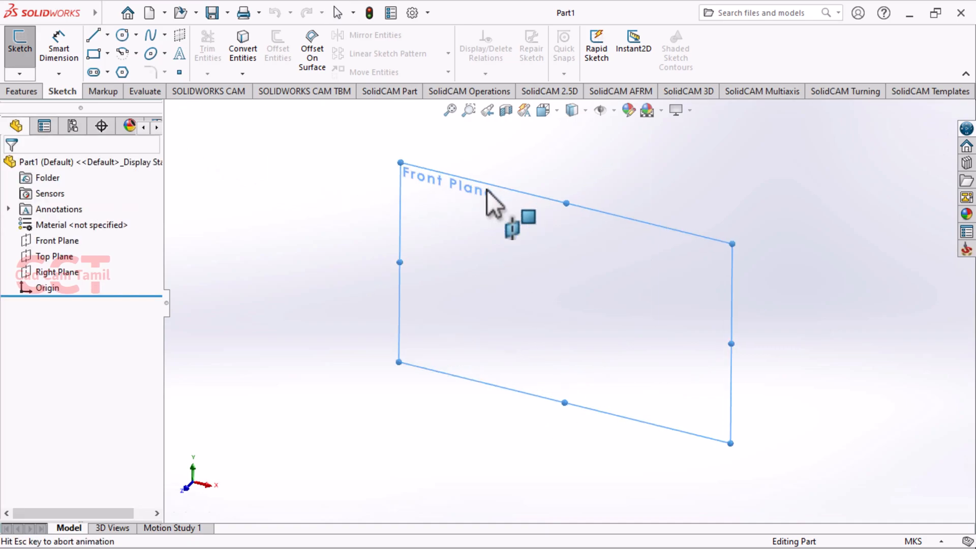
Sketch a horizontal straight slot starting at the origin, about 0.087 m between arc centres and about 0.028 m wide.
click(107, 72)
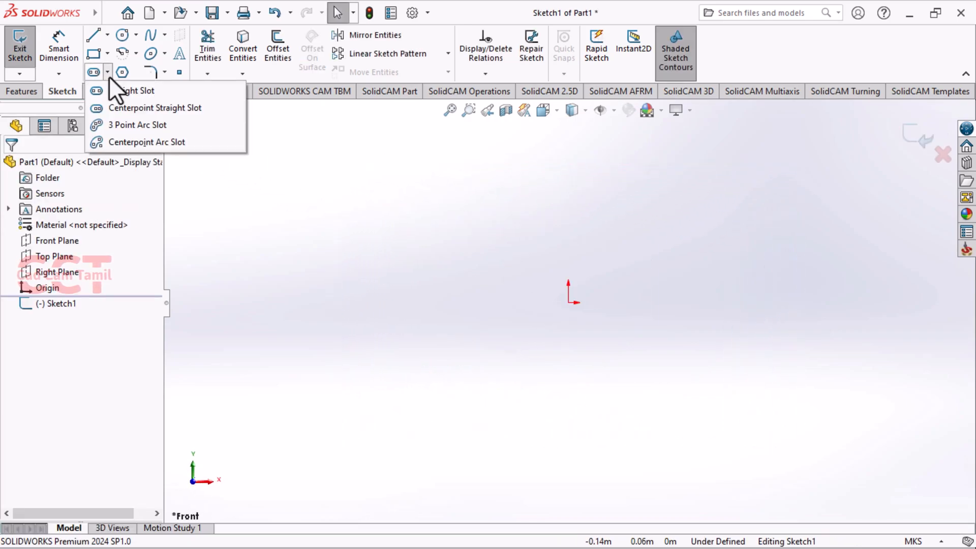
click(135, 92)
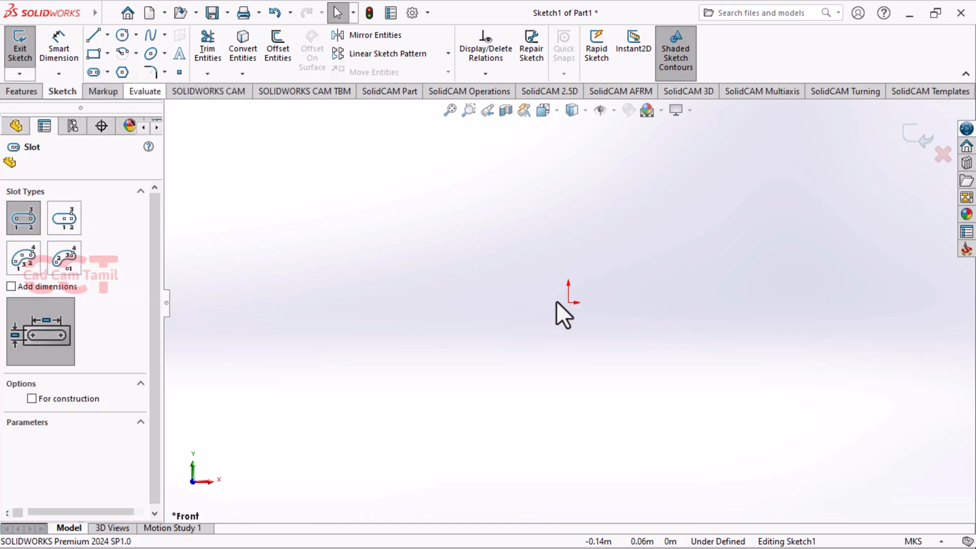
click(569, 302)
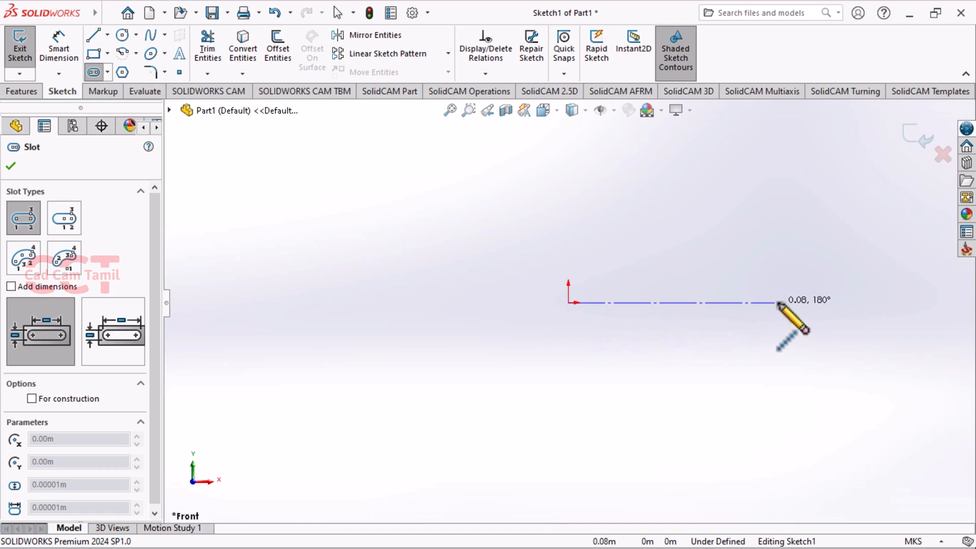
click(801, 286)
click(807, 267)
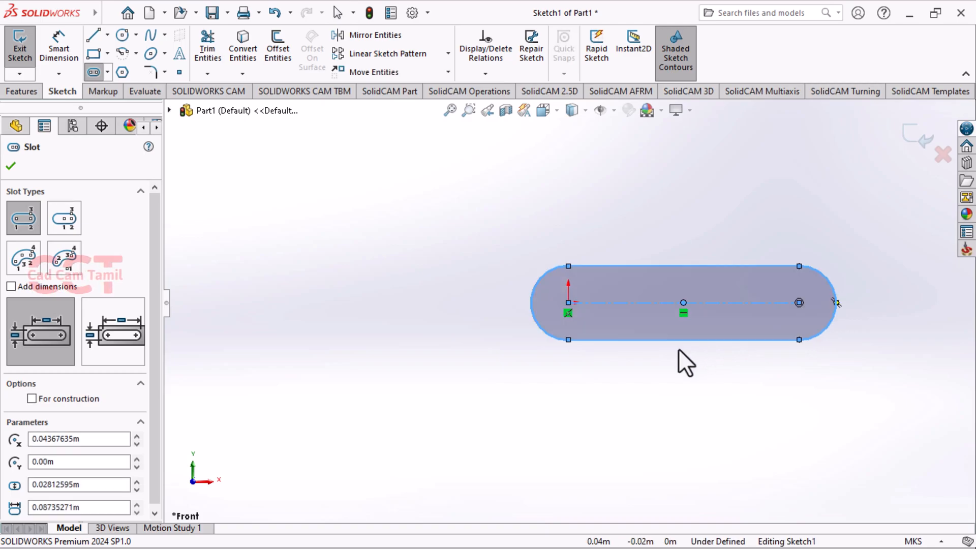
click(11, 165)
key(Escape)
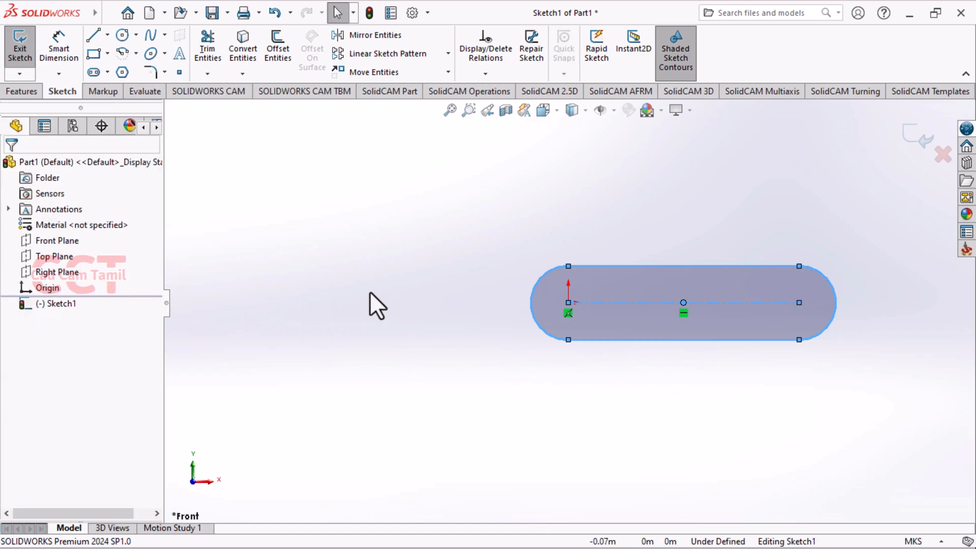
Change the document units to MMGS (millimeter, gram, second) and reopen the slot sketch for editing.
key(z)
scroll(839, 367, down, 1)
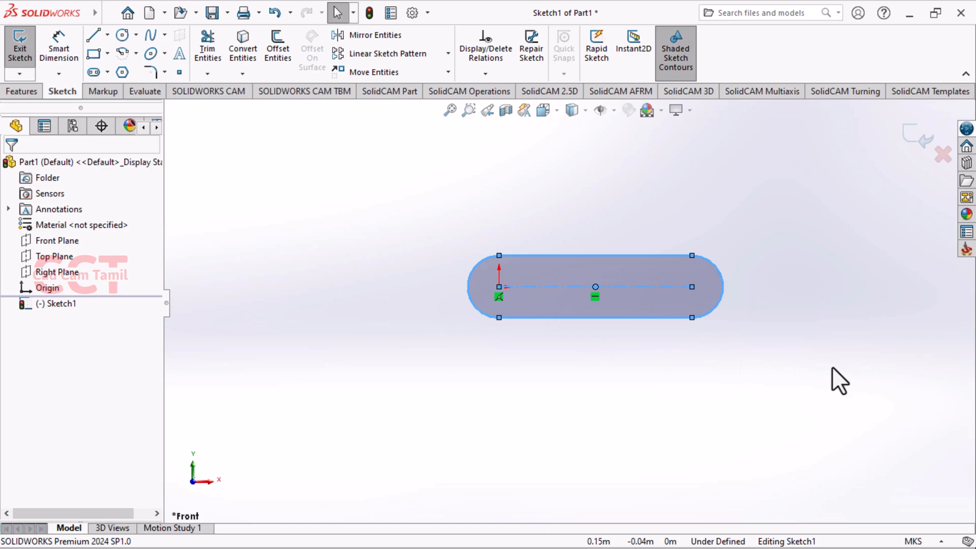
click(930, 546)
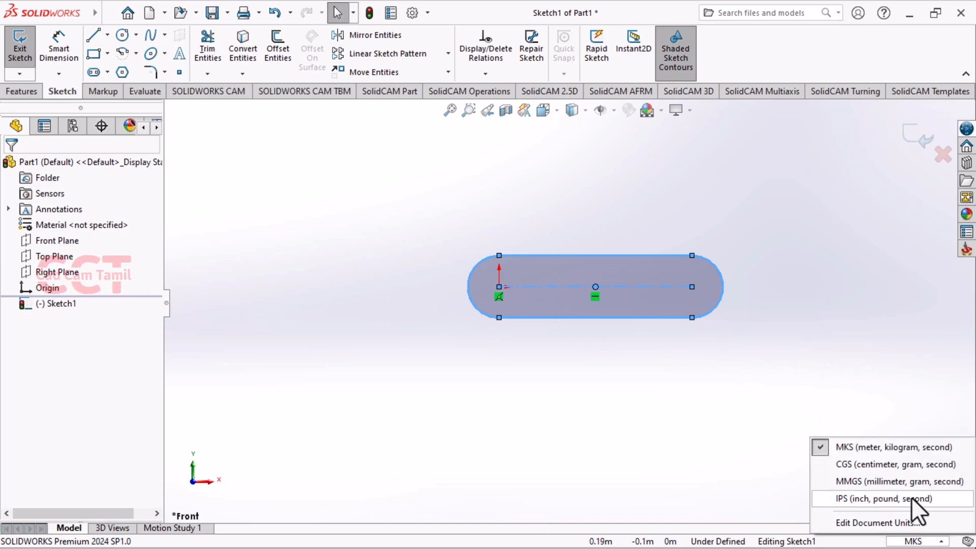
click(907, 486)
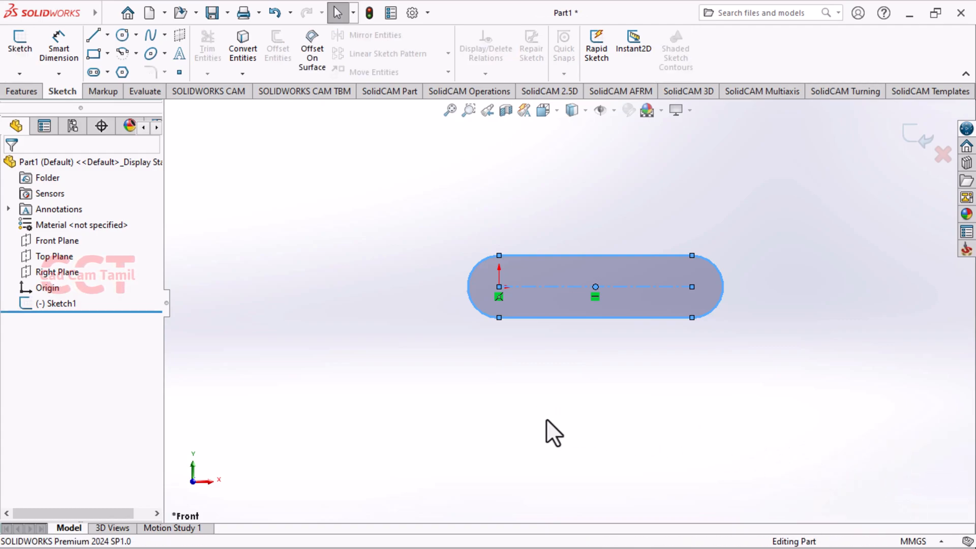
click(63, 302)
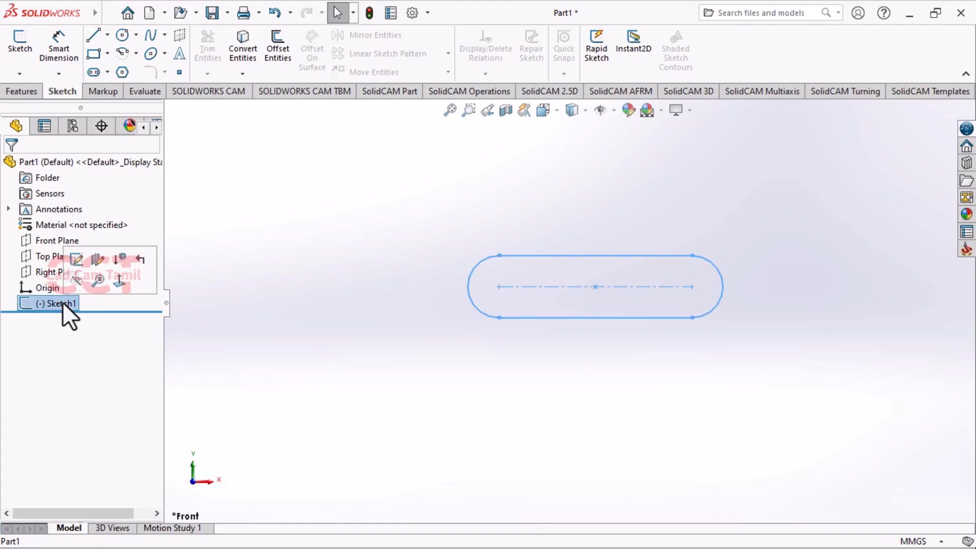
click(76, 260)
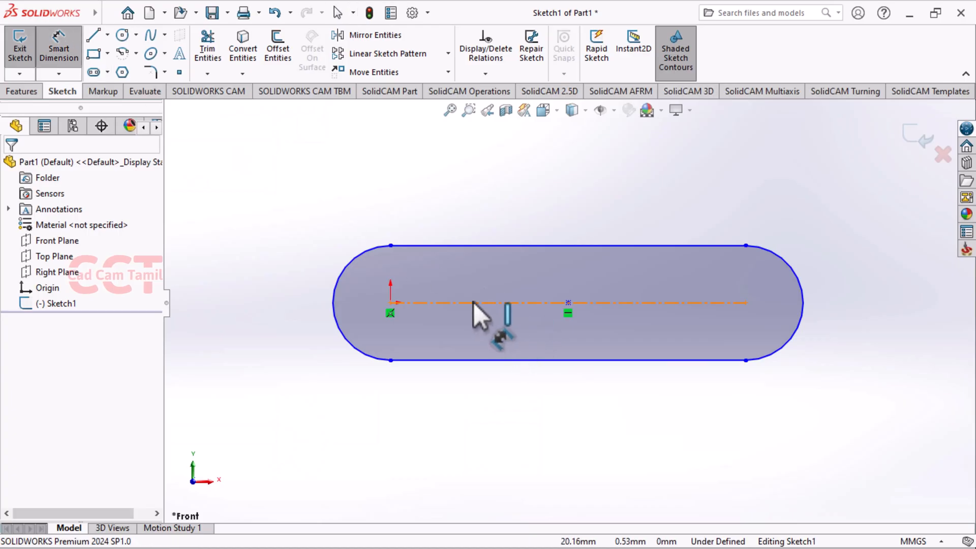
Dimension the slot's centre-to-centre length as 108 mm.
click(472, 301)
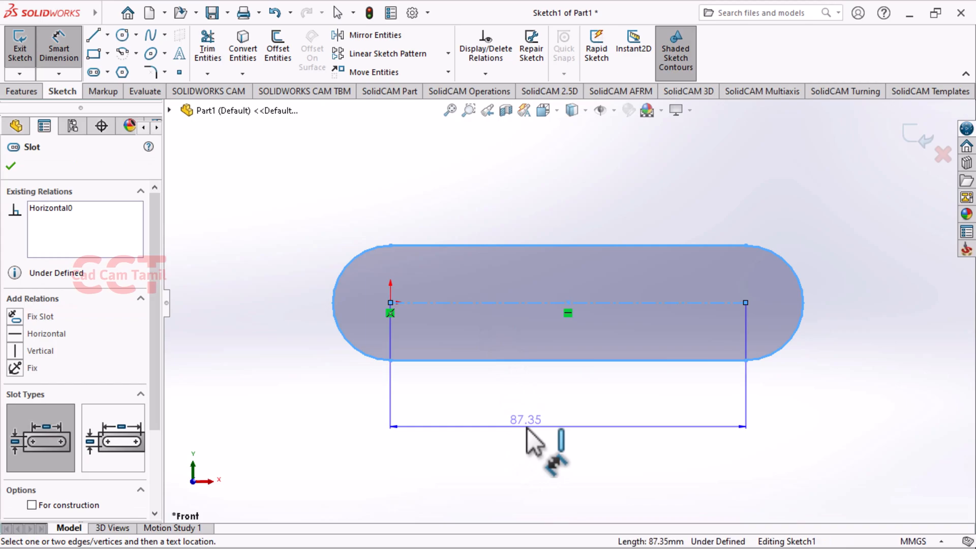
click(526, 428)
text(108)
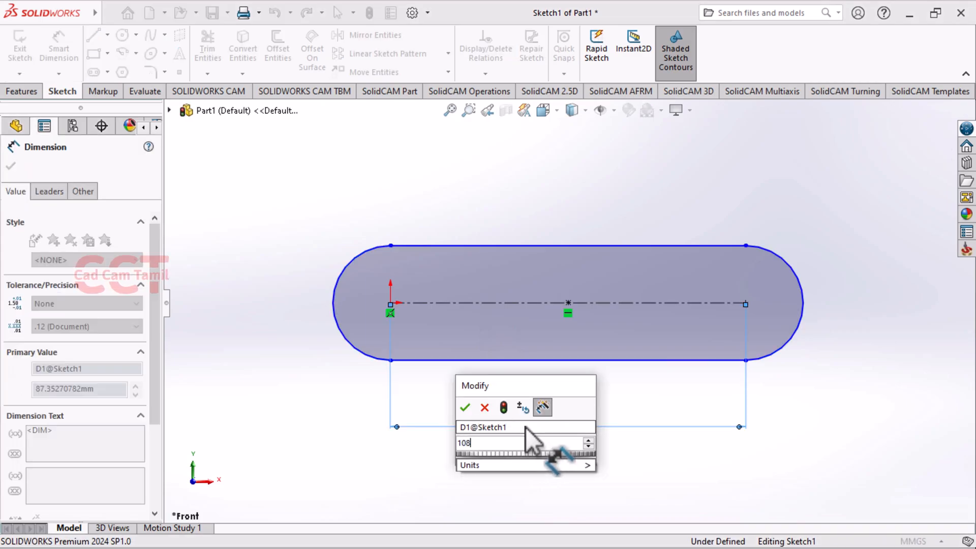
key(Return)
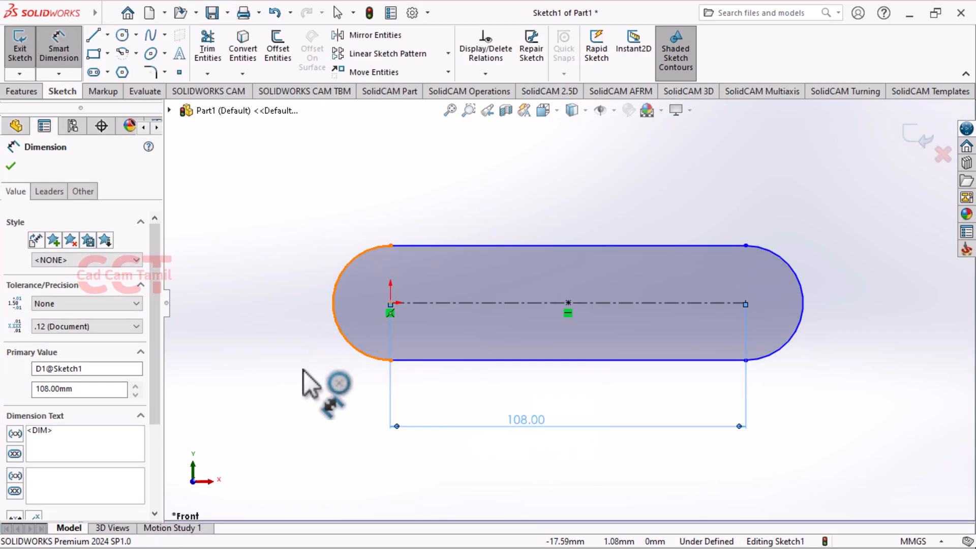
Dimension the slot's end arc radius as 34 mm.
click(333, 299)
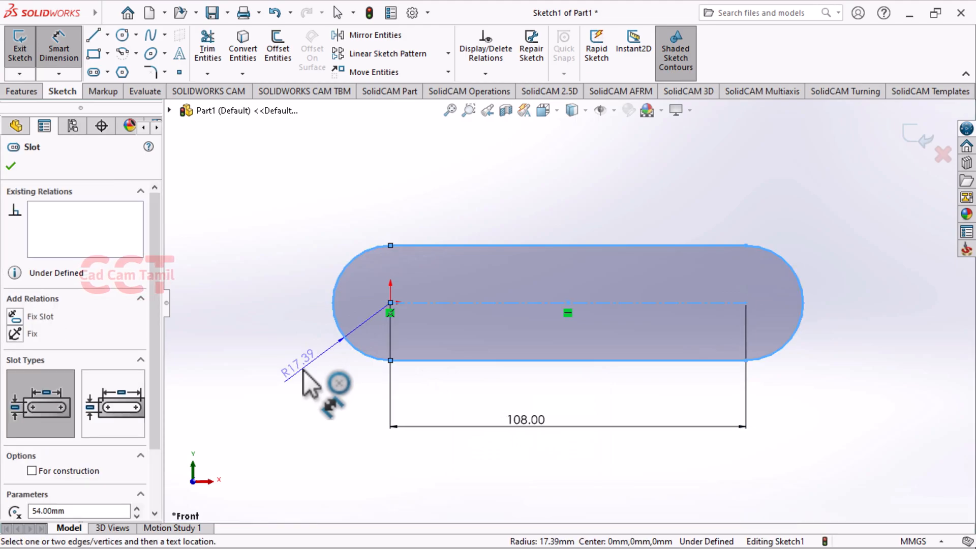
click(305, 379)
text(34)
key(Escape)
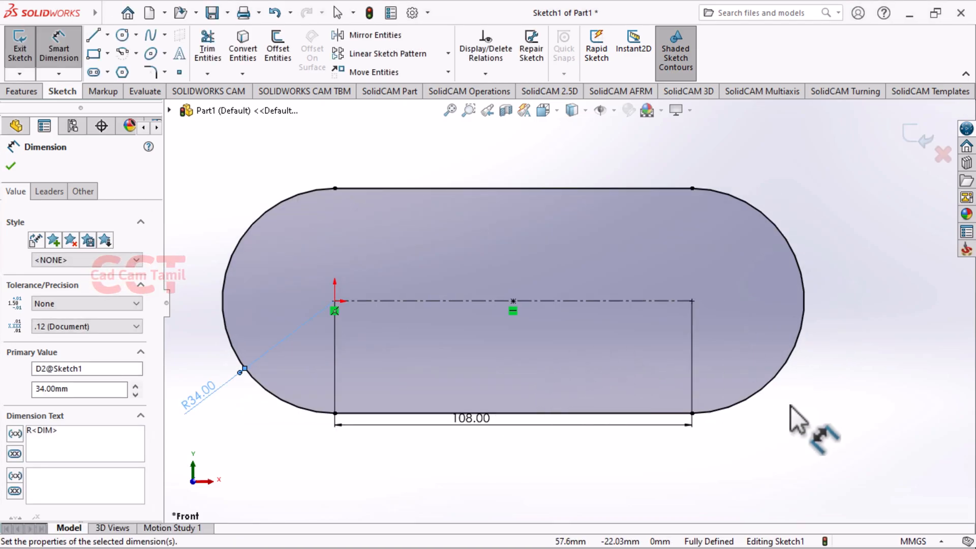
Sketch a second straight slot inside the first, between the same two arc centres, about 29 mm wide.
scroll(826, 410, up, 2)
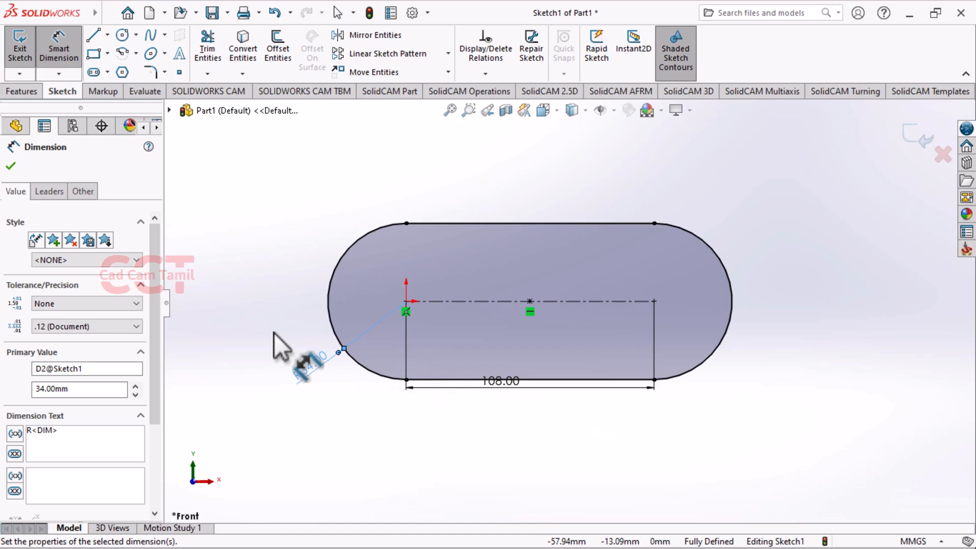
click(107, 72)
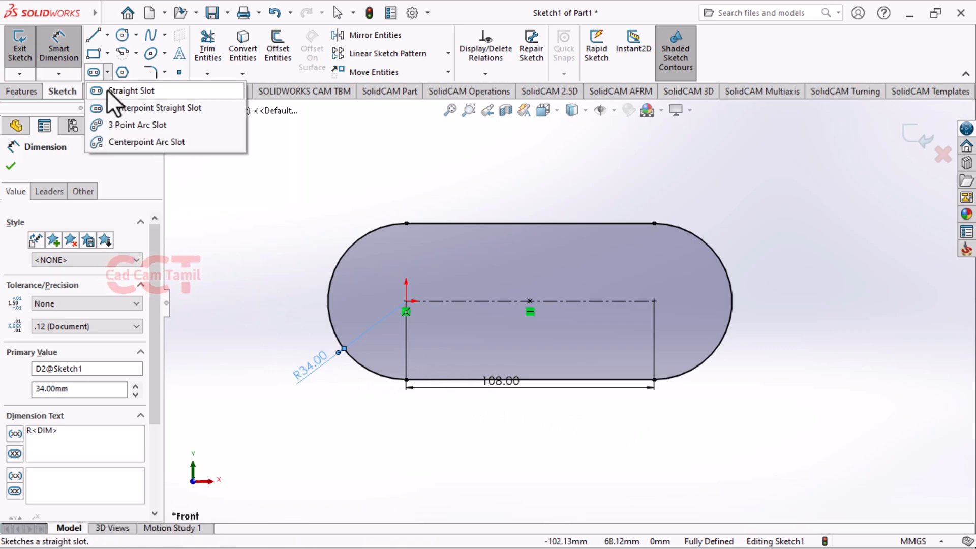
click(405, 301)
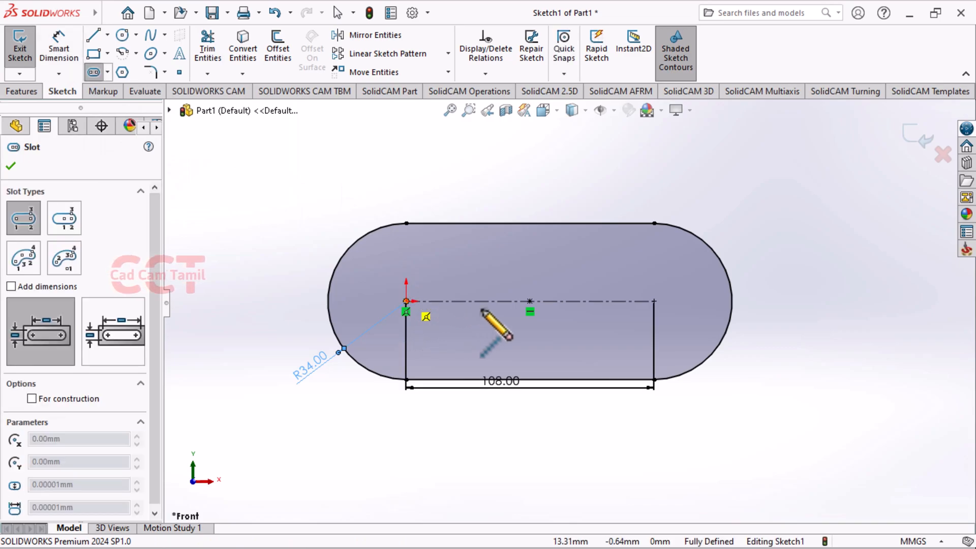
click(649, 295)
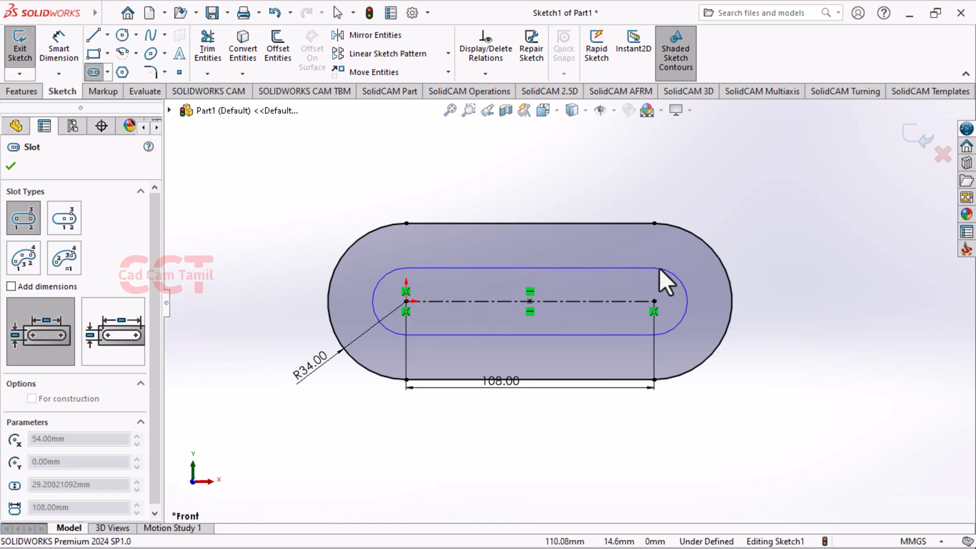
click(660, 267)
Dimension the inner slot's end arc radius as 15 mm.
right_drag(688, 261, 762, 283)
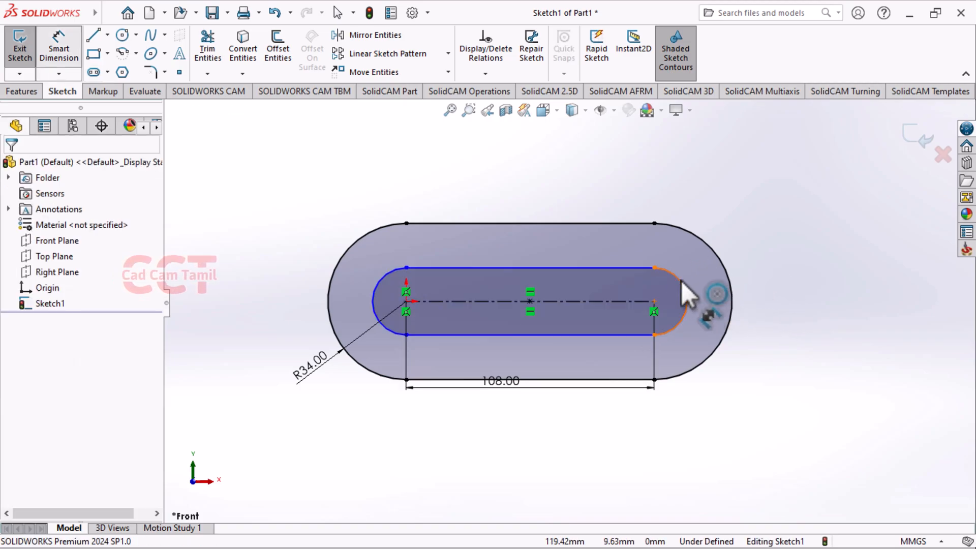
click(680, 279)
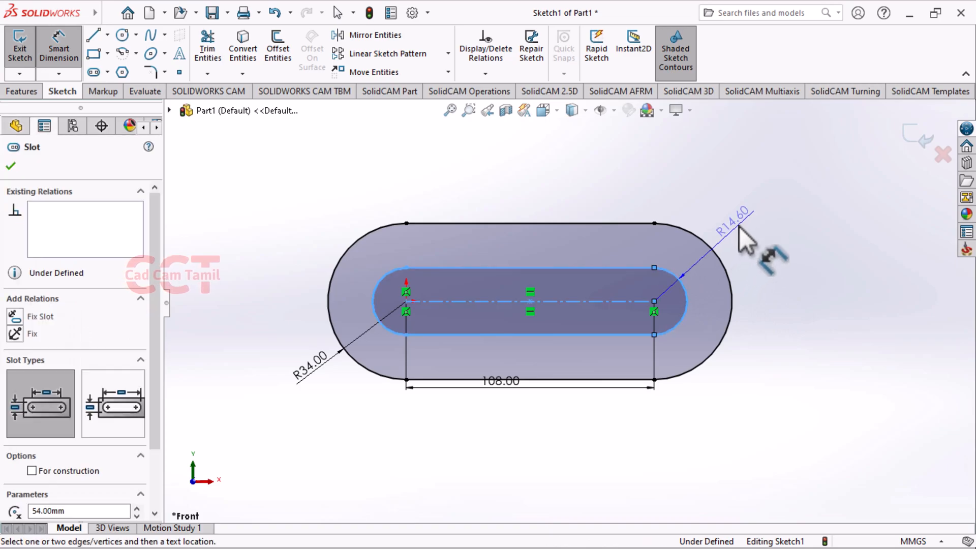
click(740, 222)
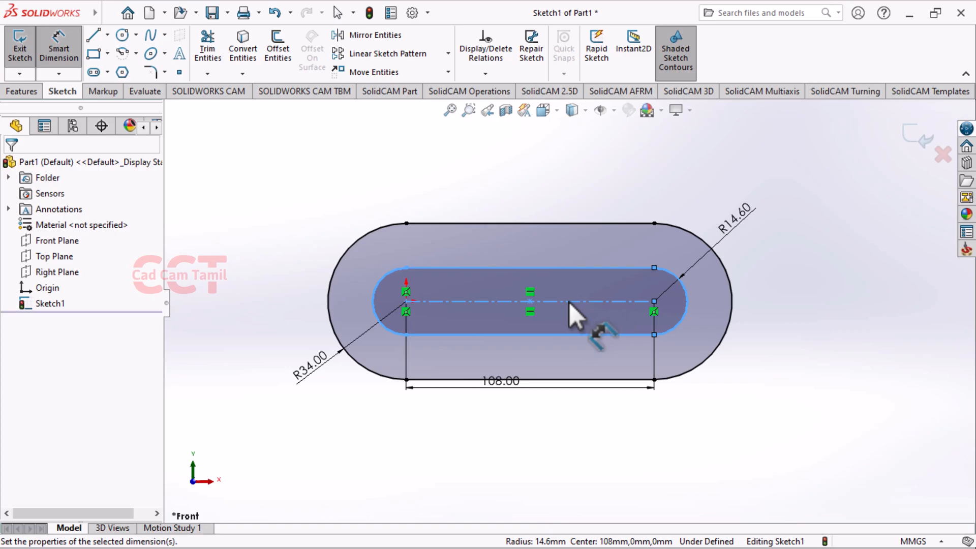
text(15)
key(Return)
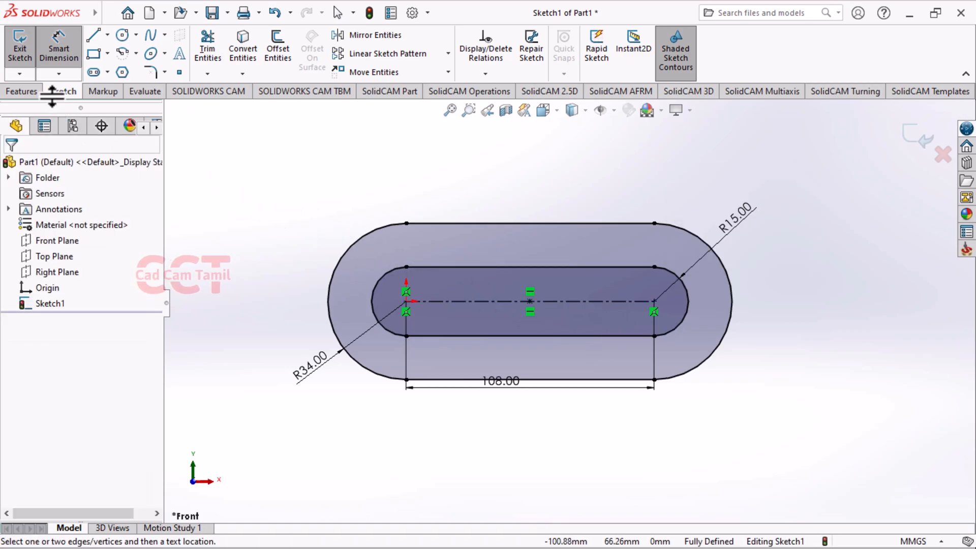
Extrude the double-slot profile as a blind boss 52 mm deep, checking the depth in the reference drawing.
click(33, 93)
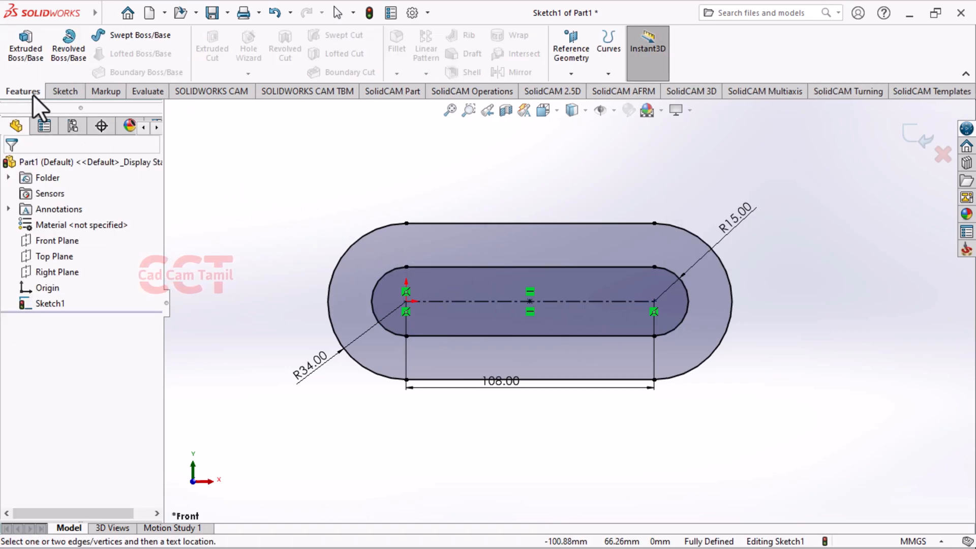
click(33, 59)
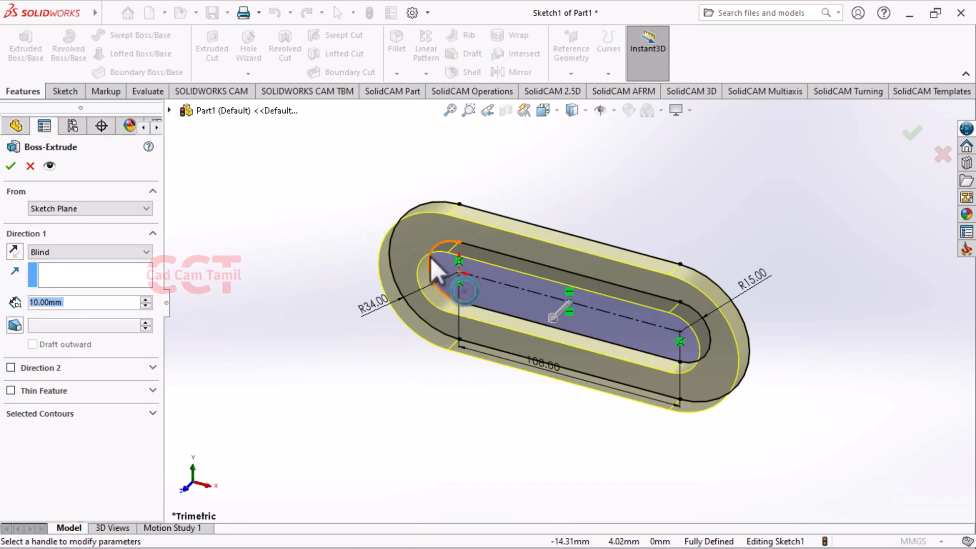
key(alt+Tab)
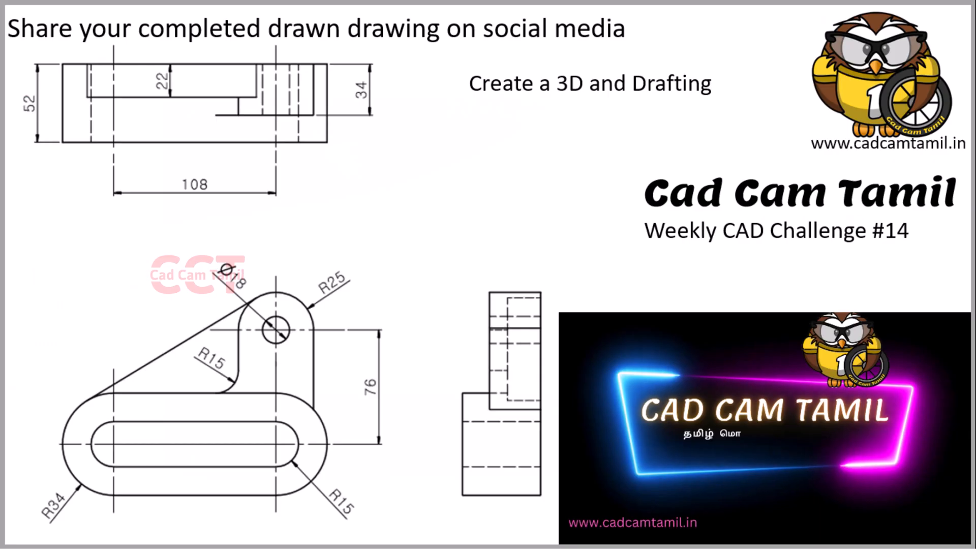
key(alt+Tab)
text(52)
key(Return)
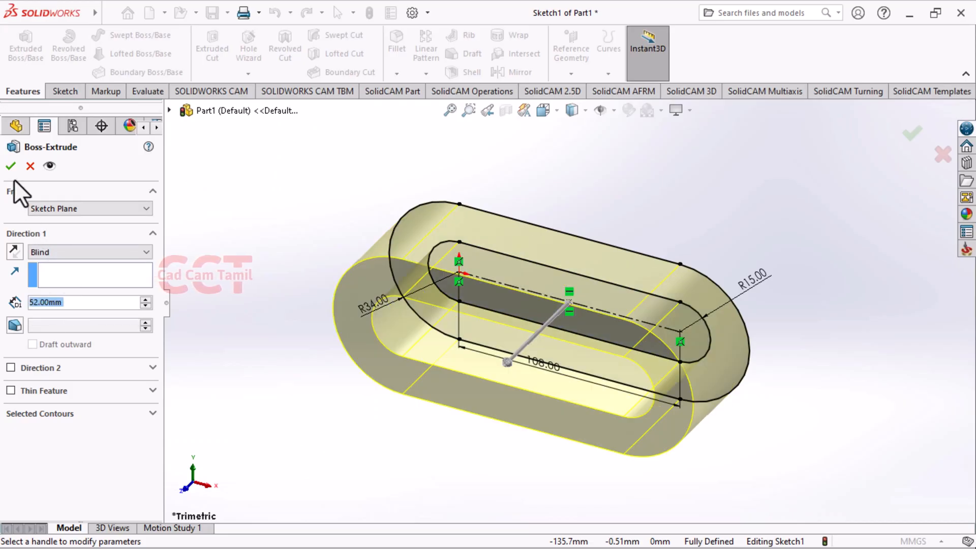
click(12, 166)
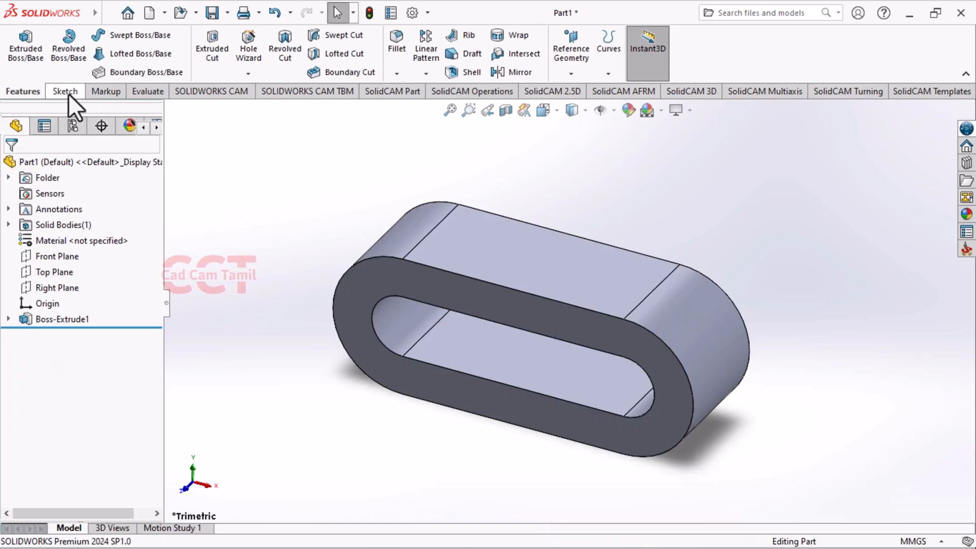
Start a new sketch on the Front Plane and consult the reference drawing for the next profile.
click(66, 93)
click(19, 46)
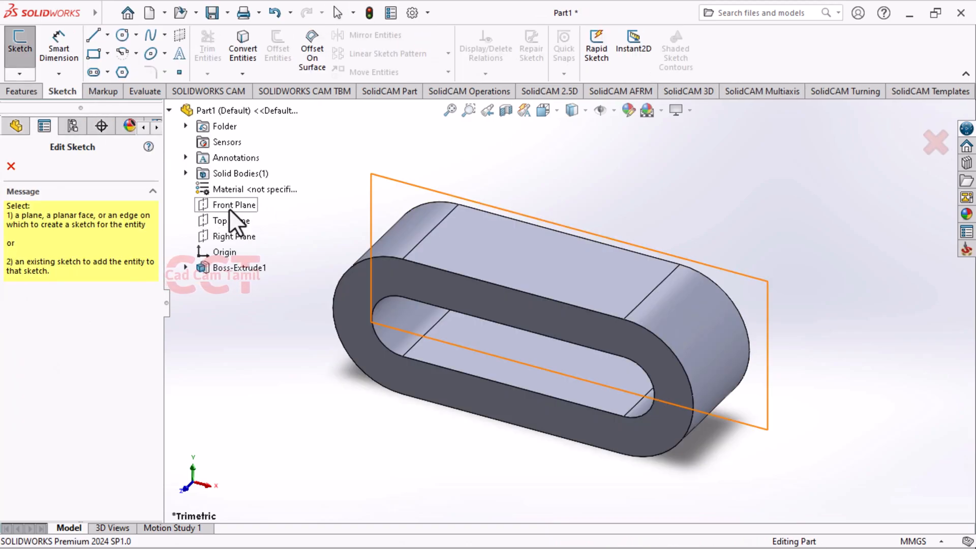
click(228, 208)
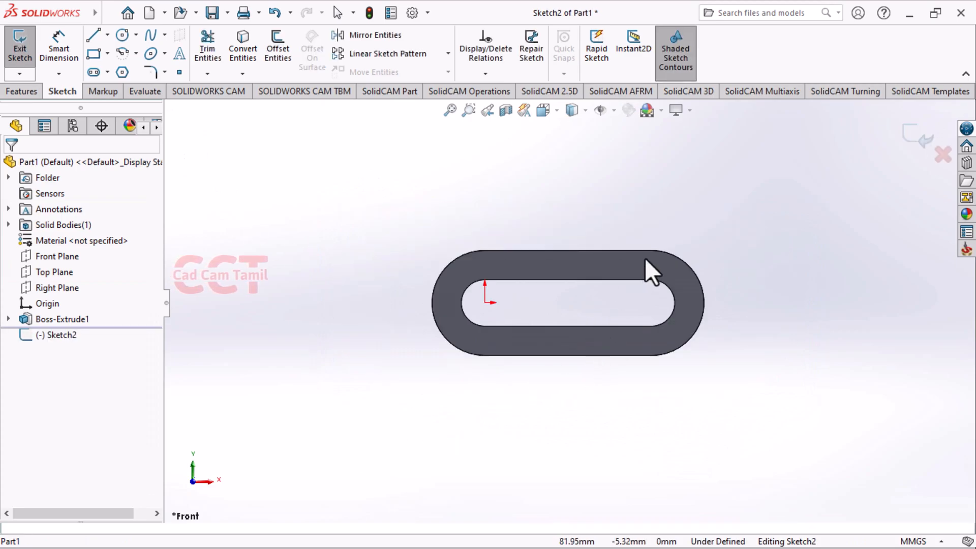
scroll(633, 249, down, 4)
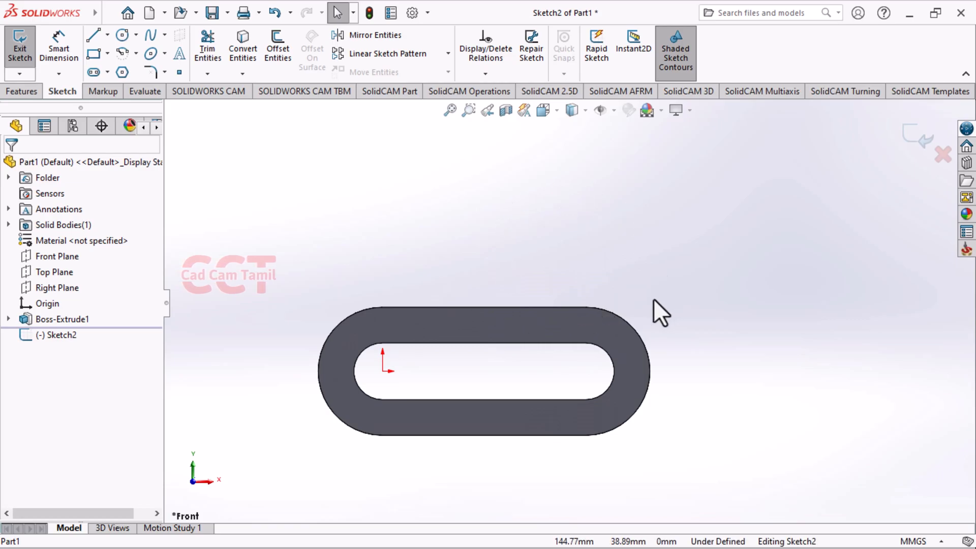
key(alt+Tab)
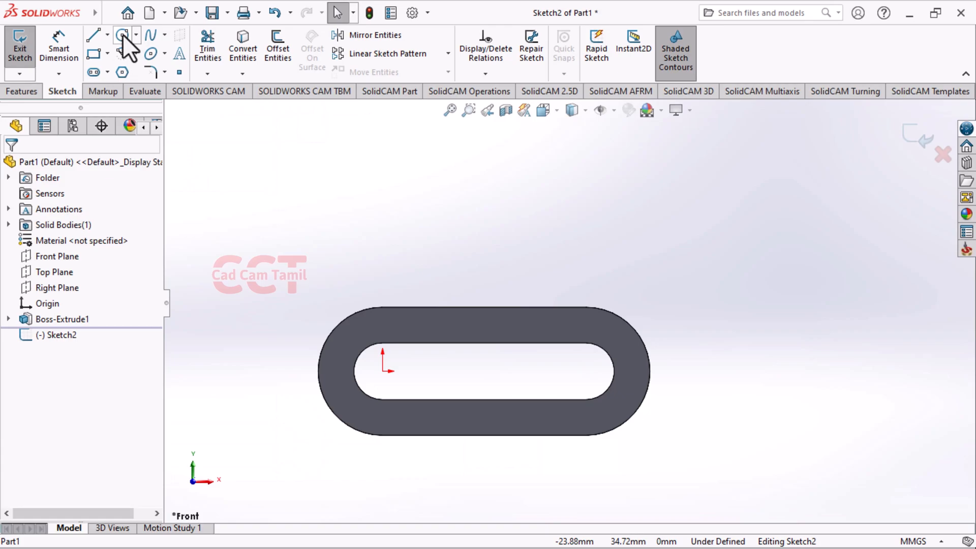
Sketch two concentric circles directly above the slot's right end arc centre, with radii of about 18 mm and 39 mm.
click(122, 35)
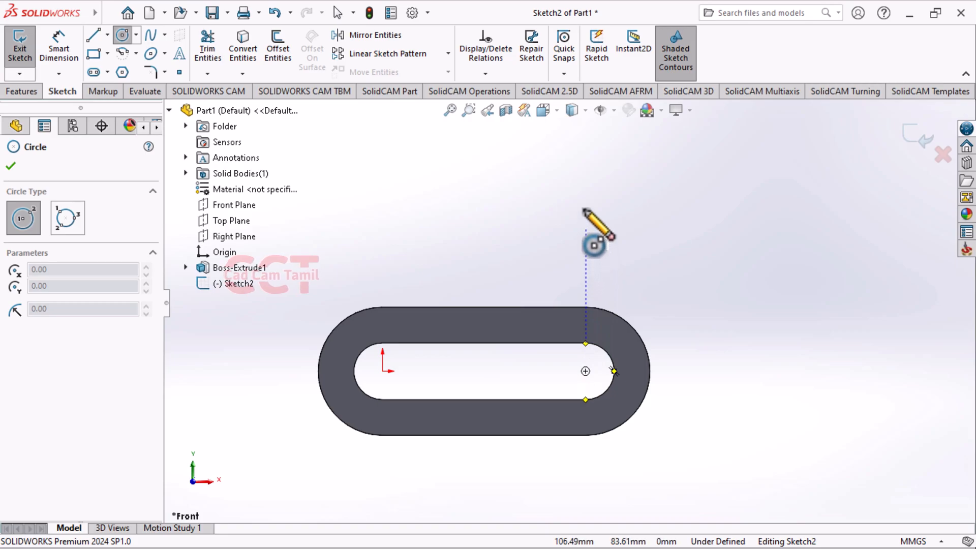
click(585, 171)
click(604, 201)
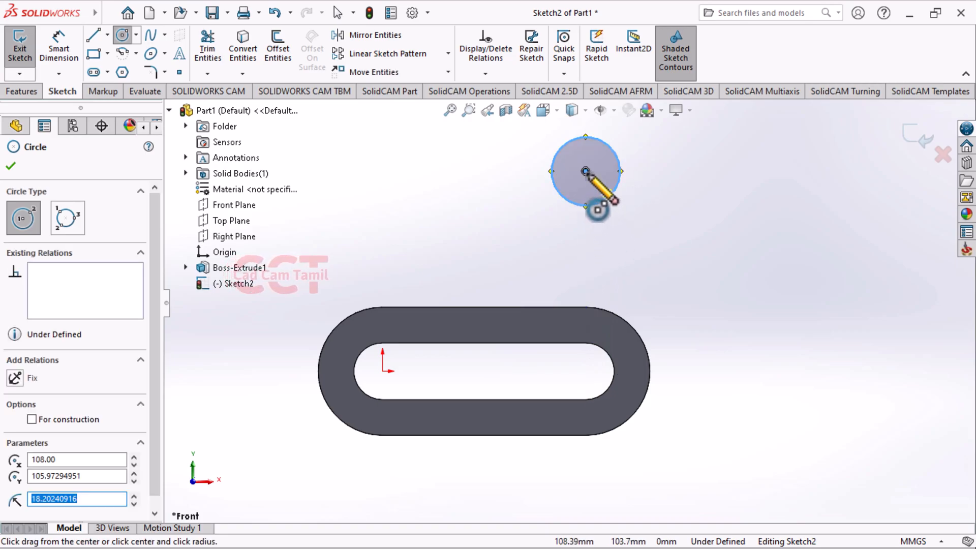
click(585, 171)
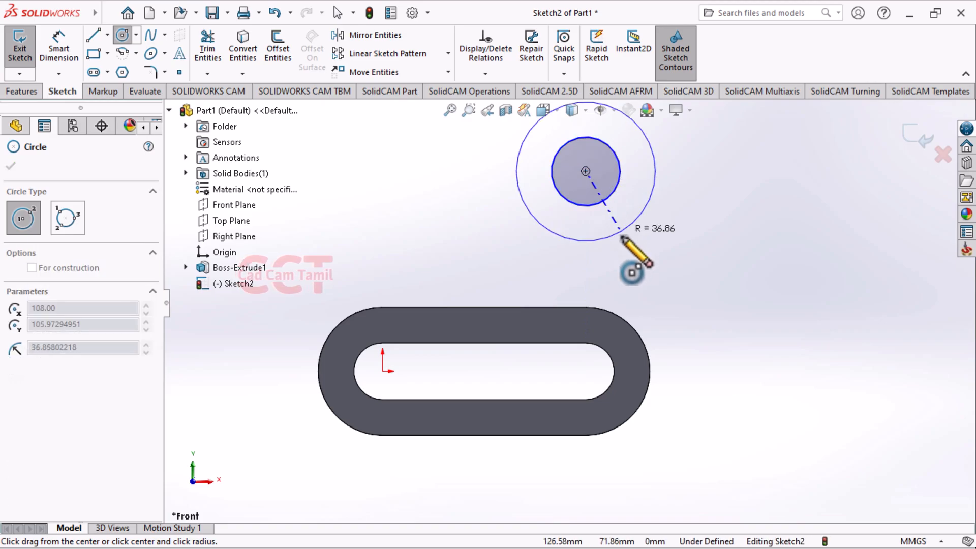
click(620, 235)
Dimension the vertical distance between the circles' centre and the slot's right end arc centre as 78 mm.
click(54, 41)
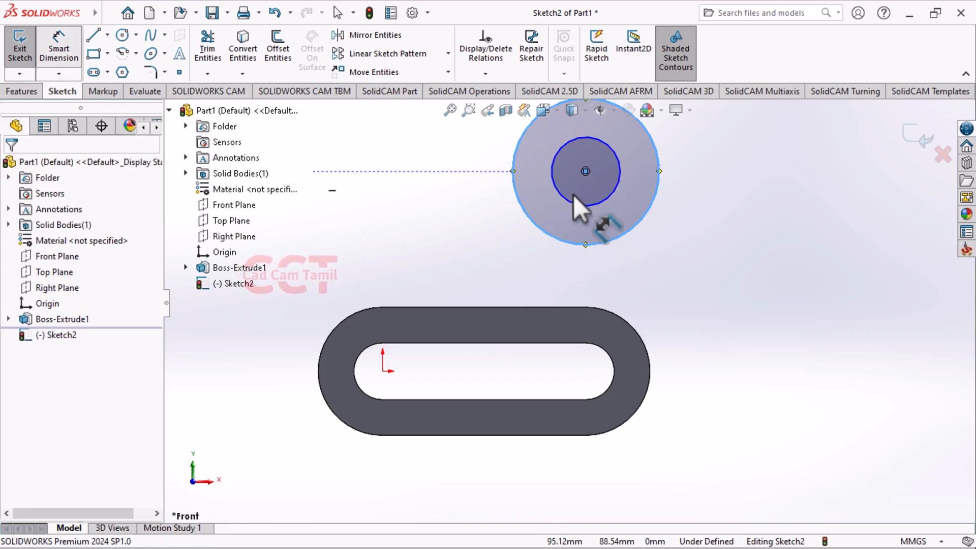
click(585, 172)
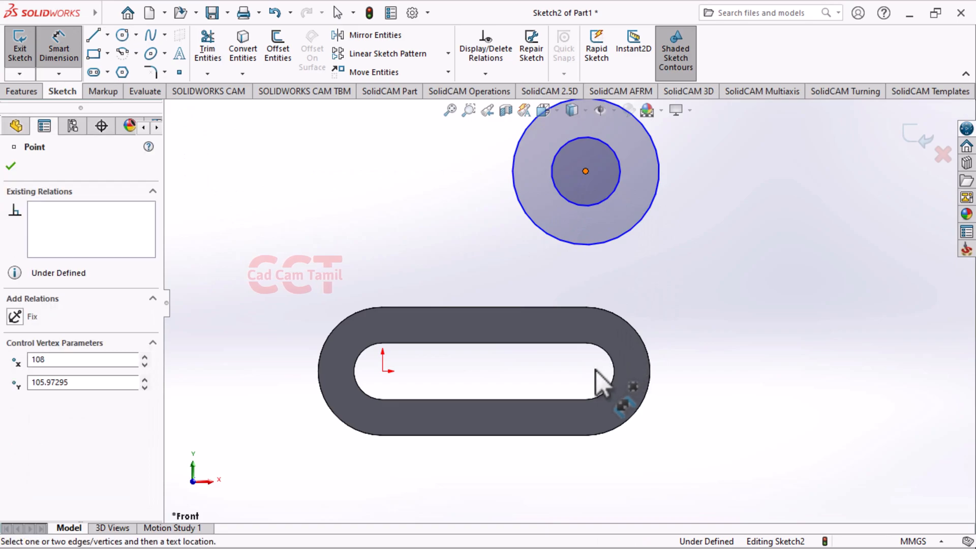
click(610, 355)
click(687, 278)
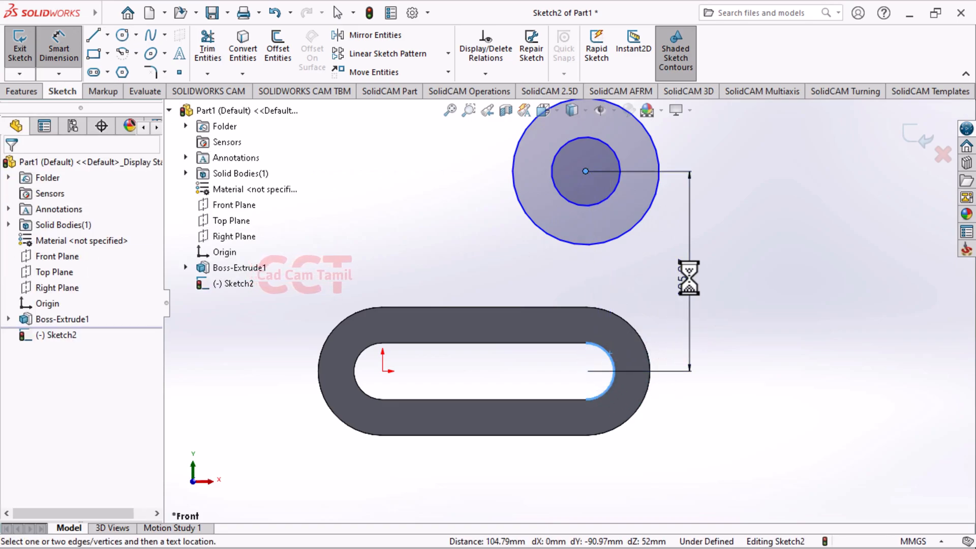
text(78)
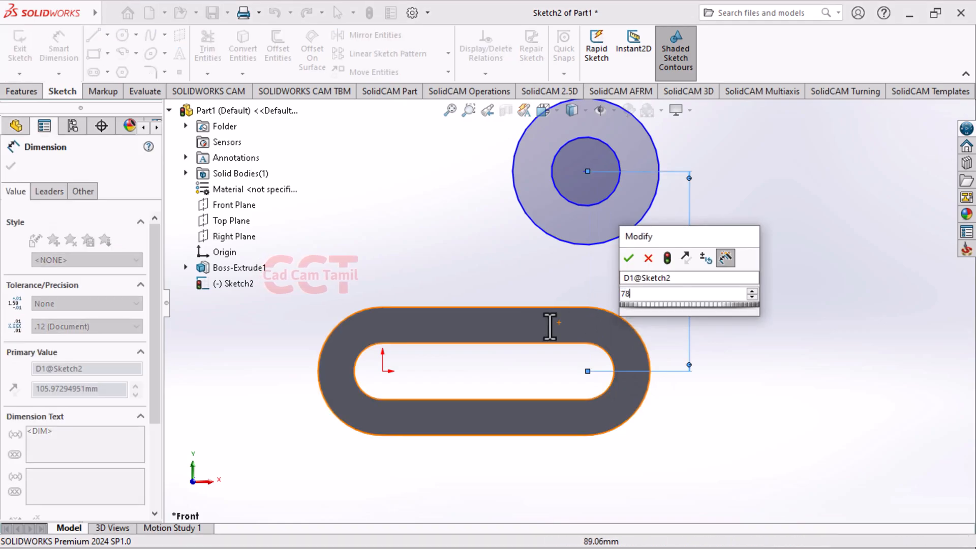
key(Return)
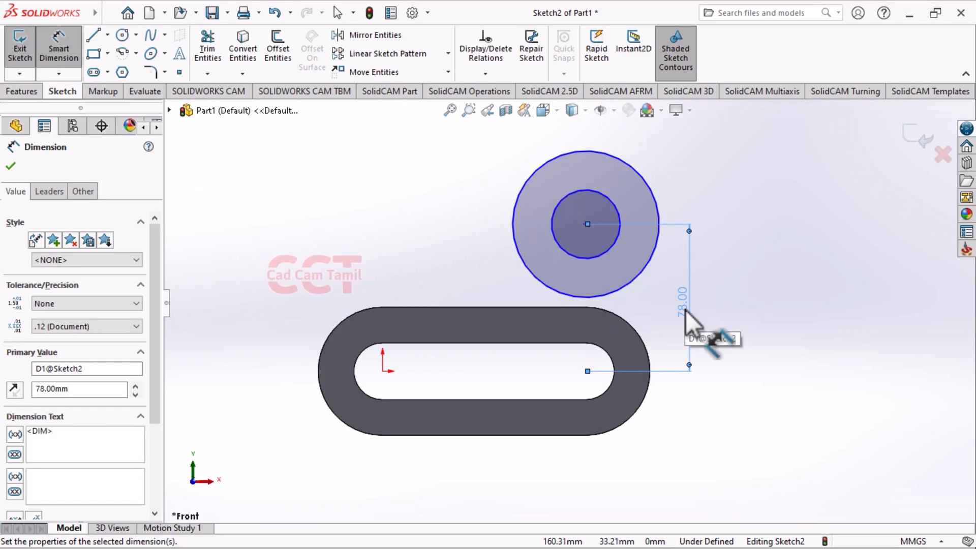
Set the vertical distance between the circles' centre and the slot's arc centre to 76 mm.
double_click(683, 310)
text(7)
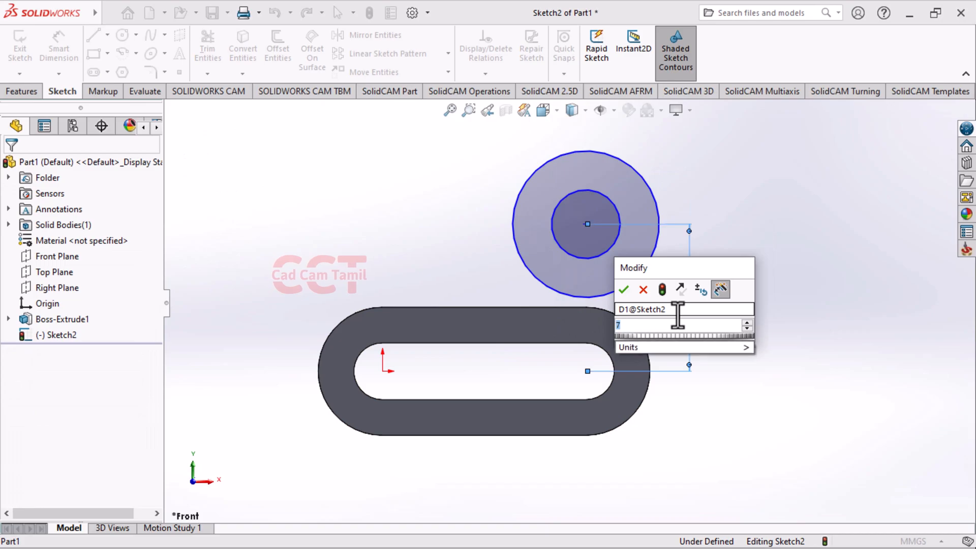
text(6)
key(Return)
key(Escape)
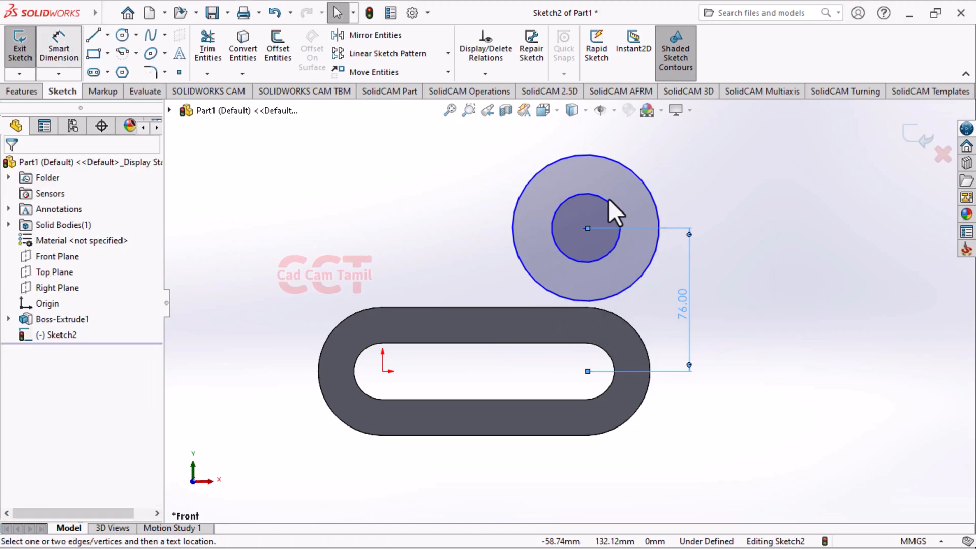
Dimension the inner circle's diameter as 18 mm and the outer circle's diameter as 50 mm.
click(618, 214)
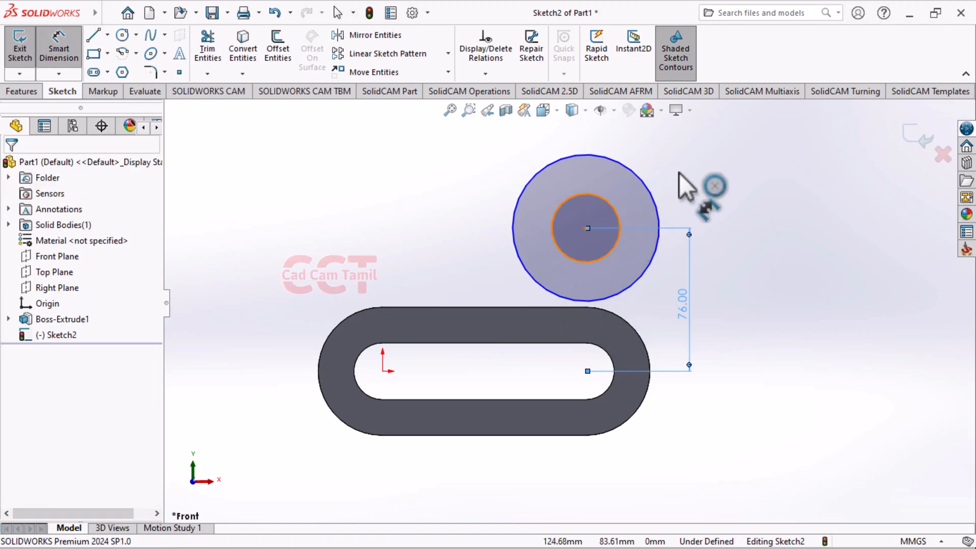
click(681, 168)
text(18)
key(Return)
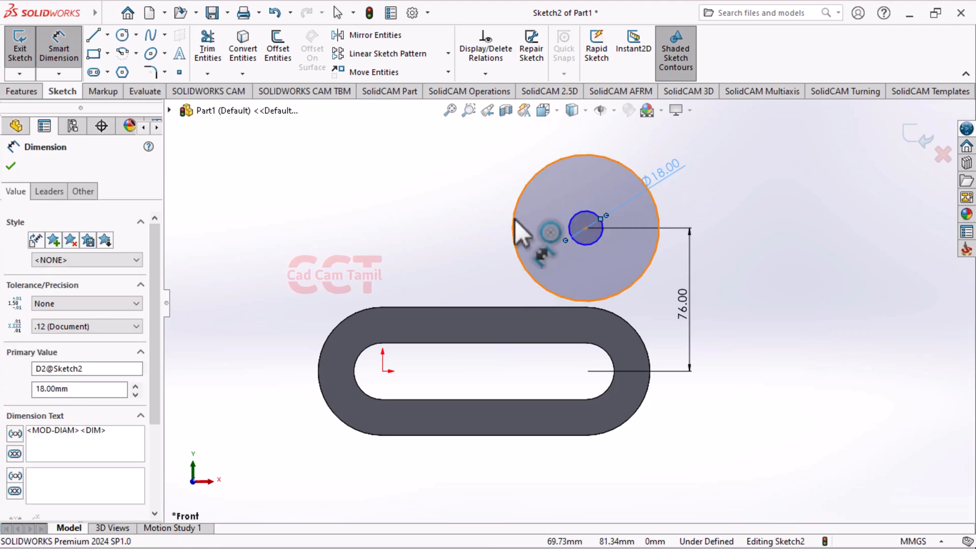
click(466, 194)
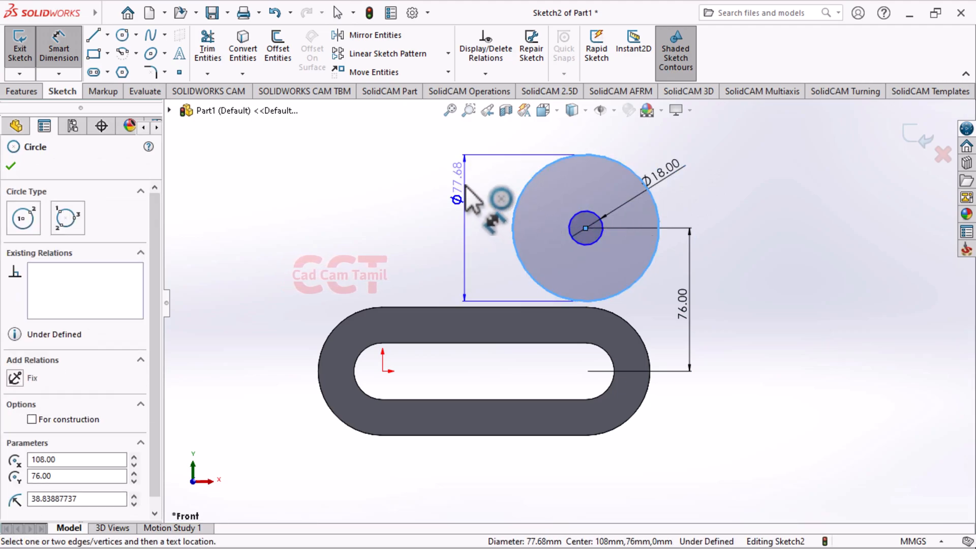
click(465, 196)
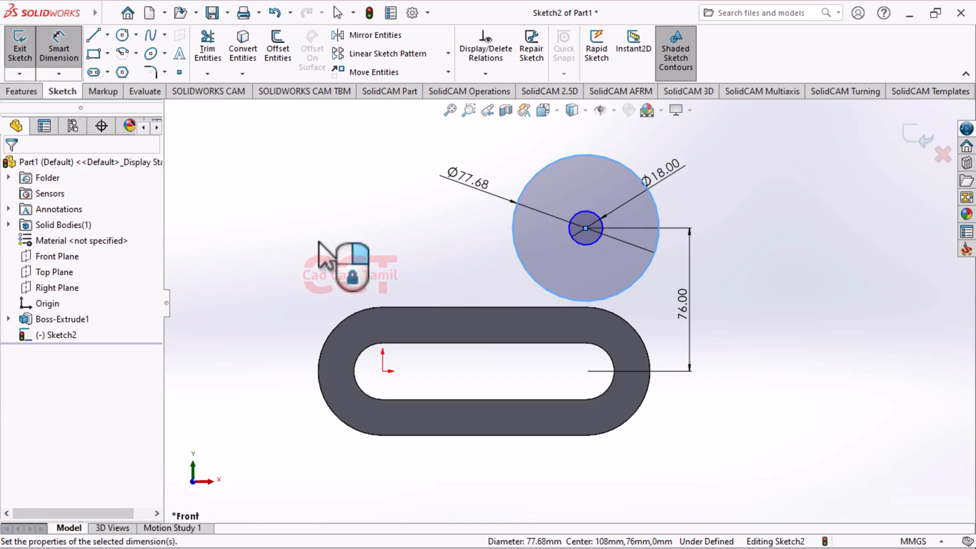
text(50)
key(Return)
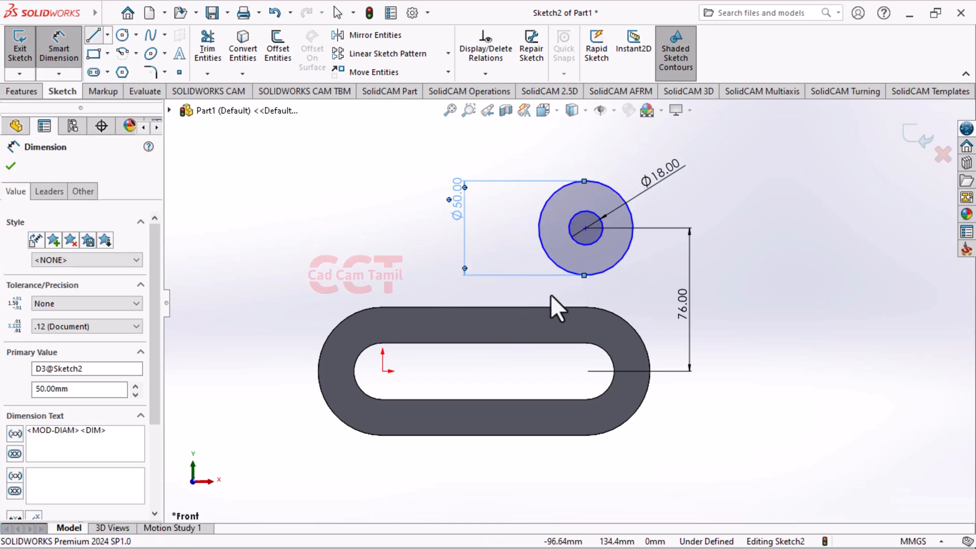
Draw a vertical line from the outer circle's right quadrant down past the slot's lower edge.
key(l)
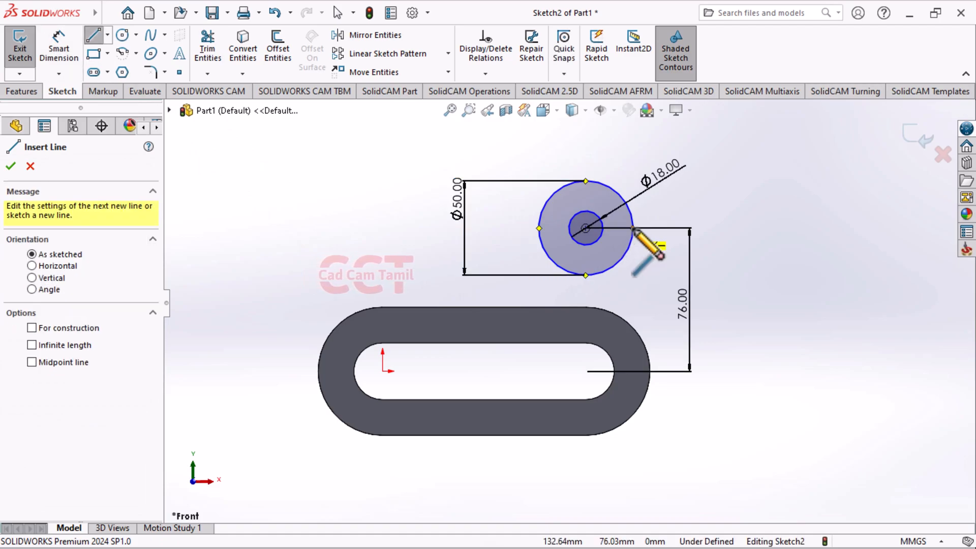
click(633, 229)
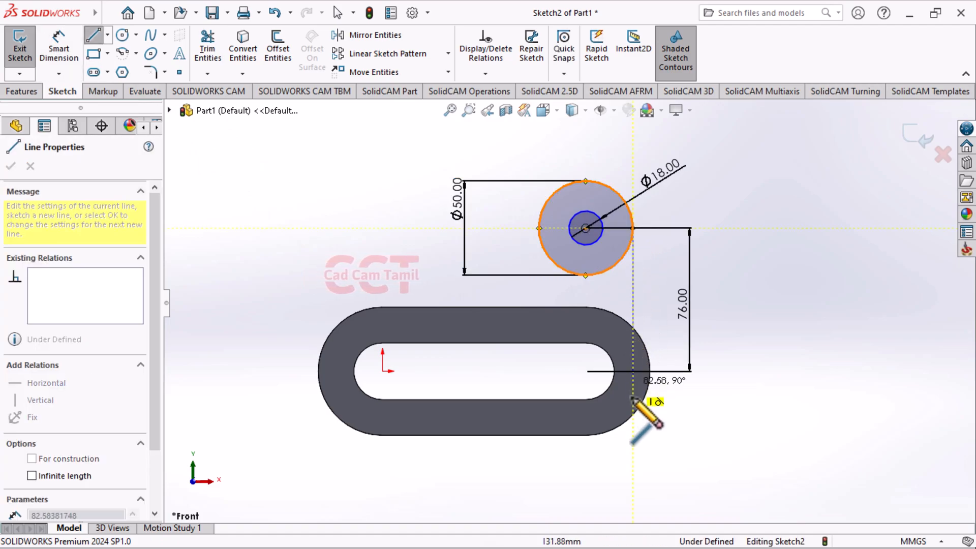
click(633, 453)
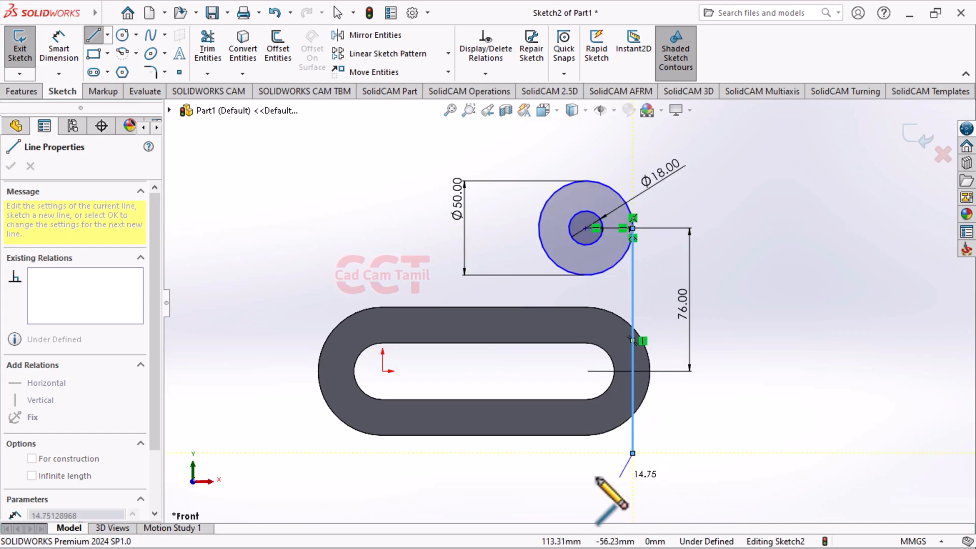
key(Escape)
key(Escape)
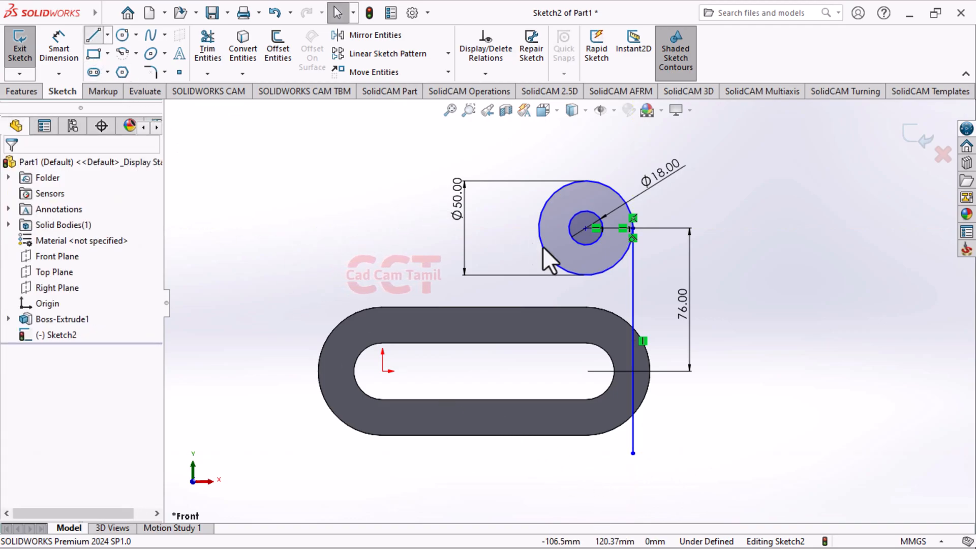
Draw a vertical line from the outer circle's left quadrant down into the slot opening, level with the slot's centreline.
key(l)
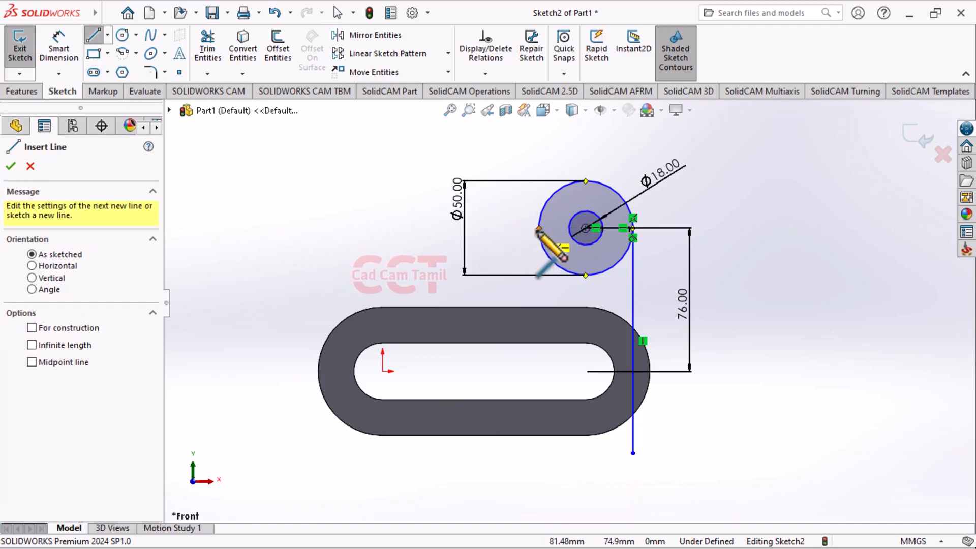
click(539, 228)
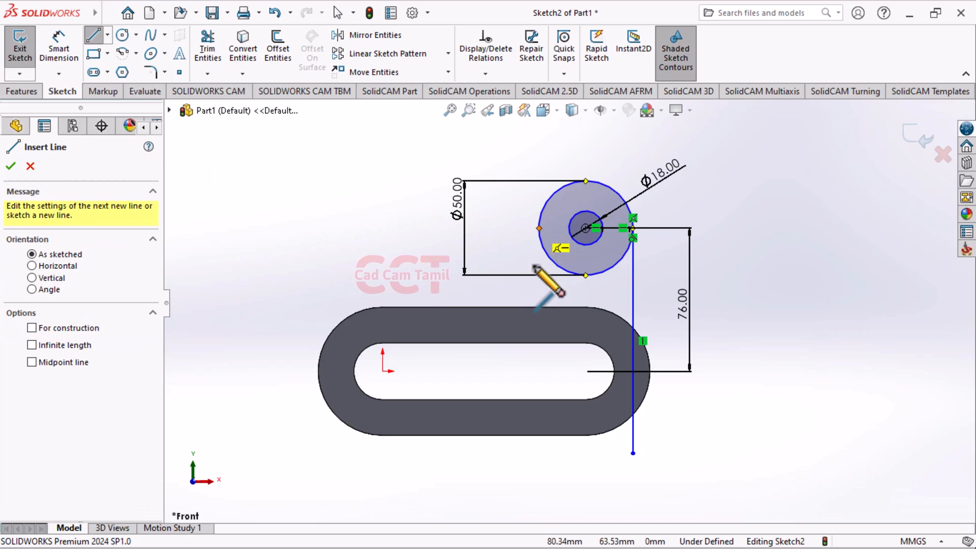
click(539, 371)
key(Escape)
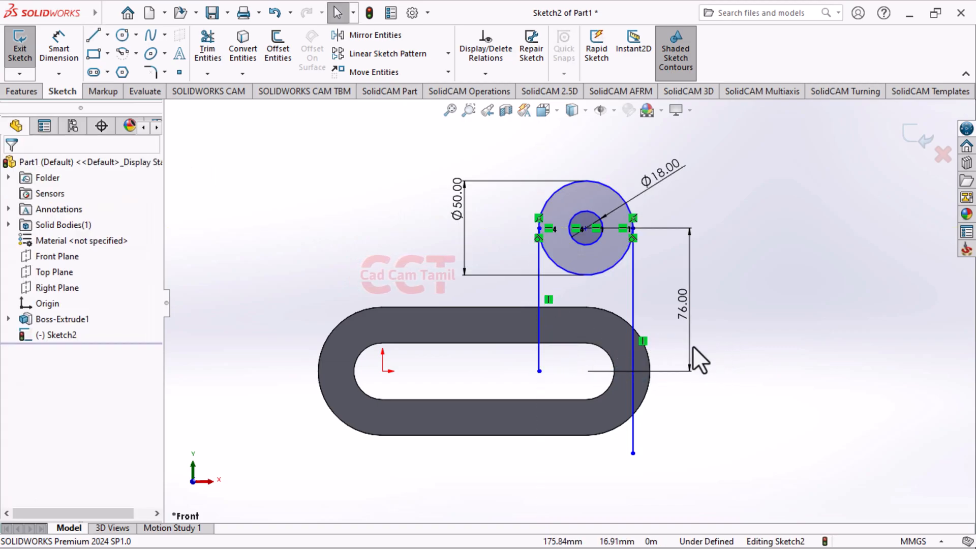
click(208, 51)
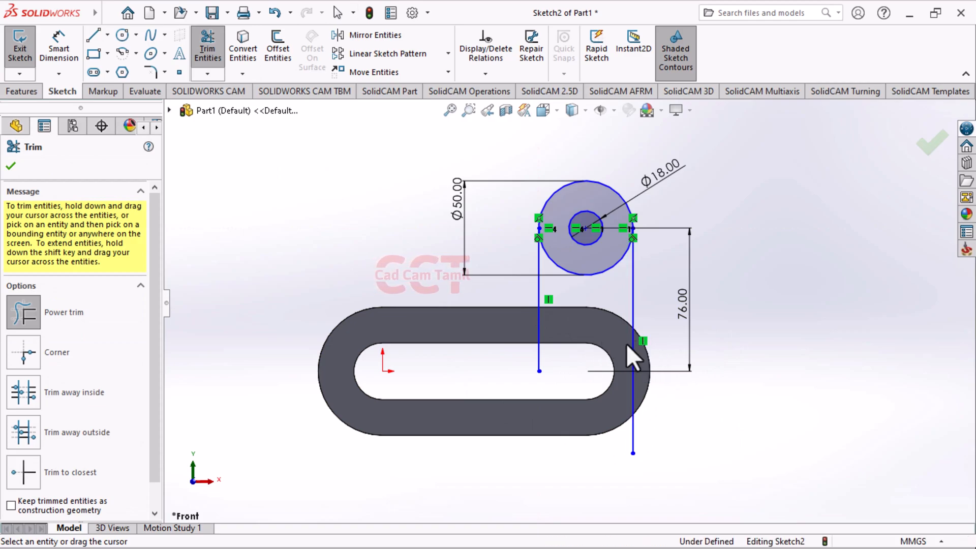
drag(626, 342, 656, 379)
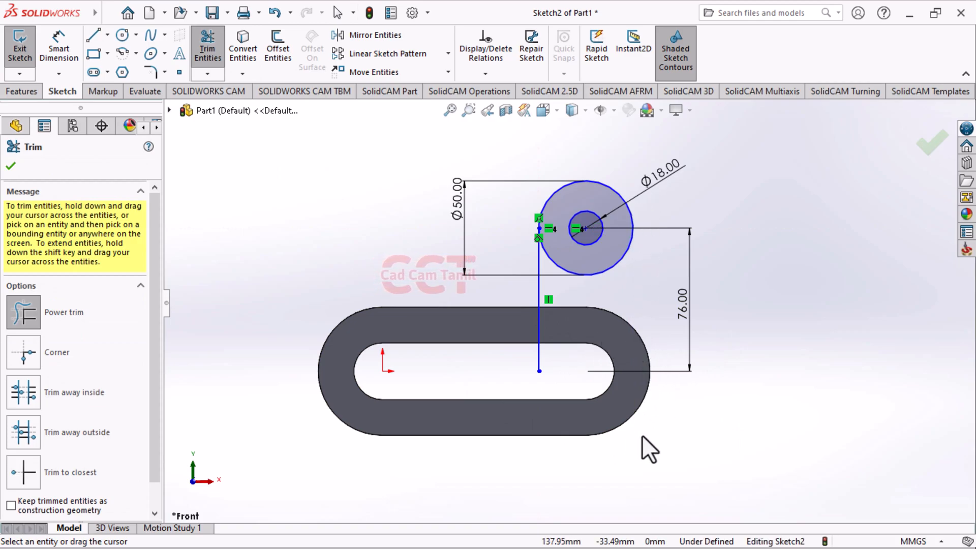
key(ctrl+z)
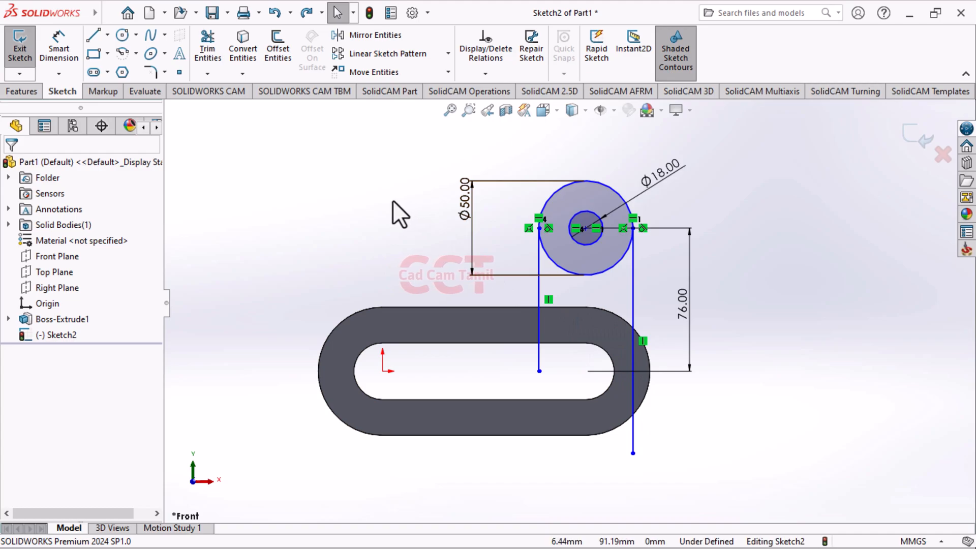
Convert the slot's outer right end arc and upper straight outer edge into sketch entities.
click(239, 50)
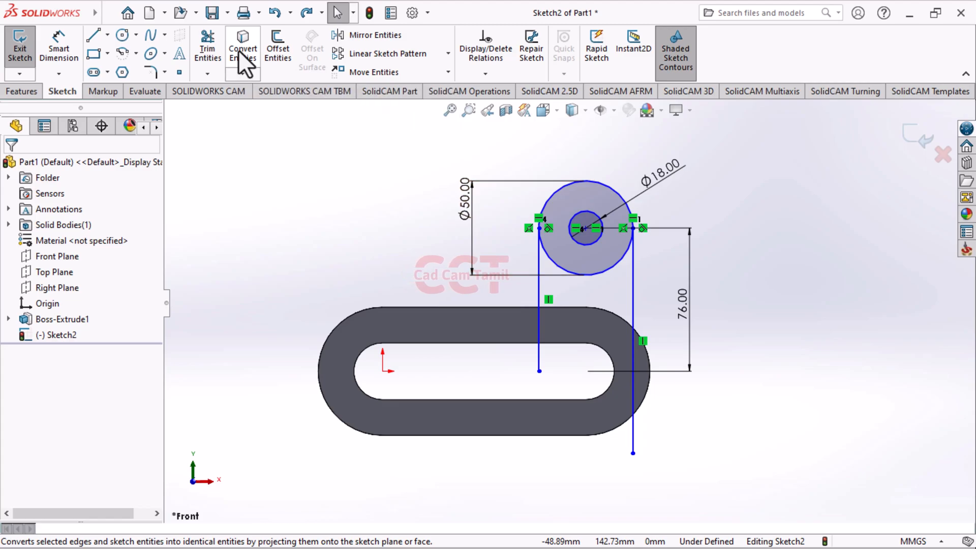
click(599, 320)
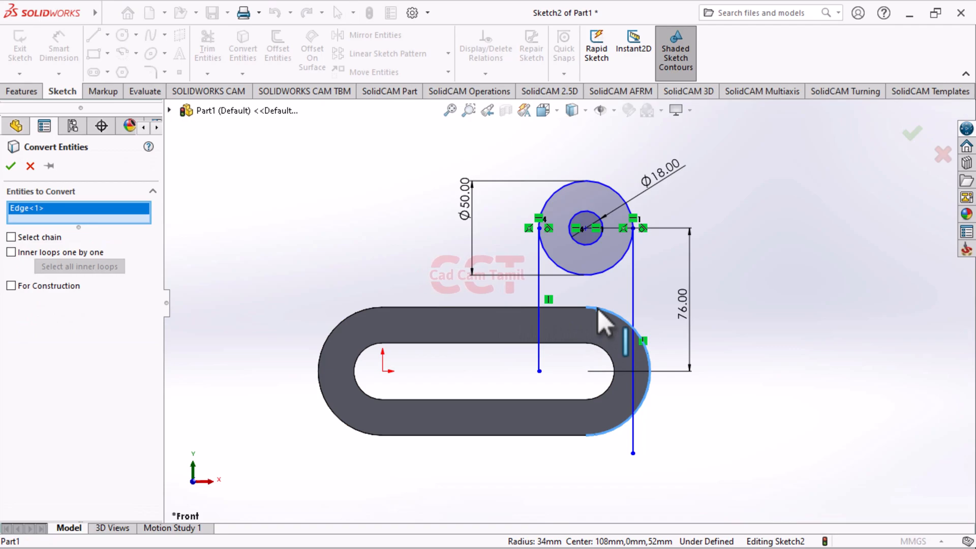
click(563, 307)
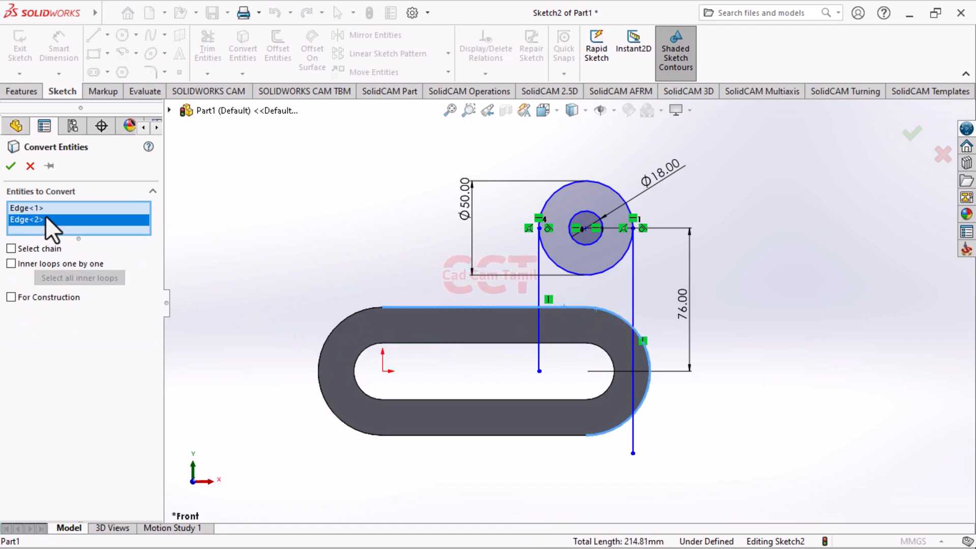
click(10, 166)
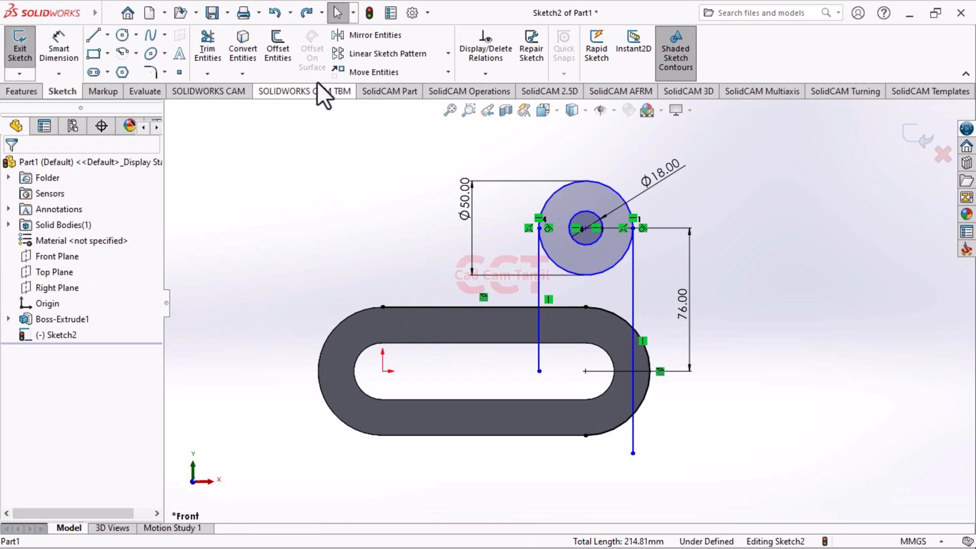
Trim the excess converted edges, the line ends below the slot outline and the outer circle's lower half to leave a closed lug profile.
click(208, 40)
mouse_move(379, 267)
mouse_down()
mouse_move(422, 294)
mouse_move(446, 341)
mouse_move(490, 345)
mouse_up()
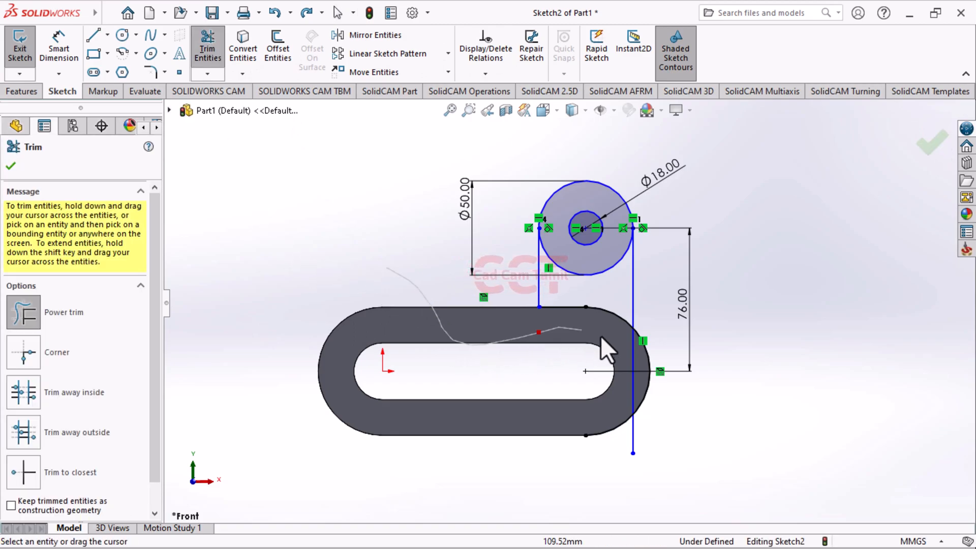
mouse_move(641, 354)
mouse_down()
mouse_move(658, 364)
mouse_move(656, 401)
mouse_move(598, 430)
mouse_up()
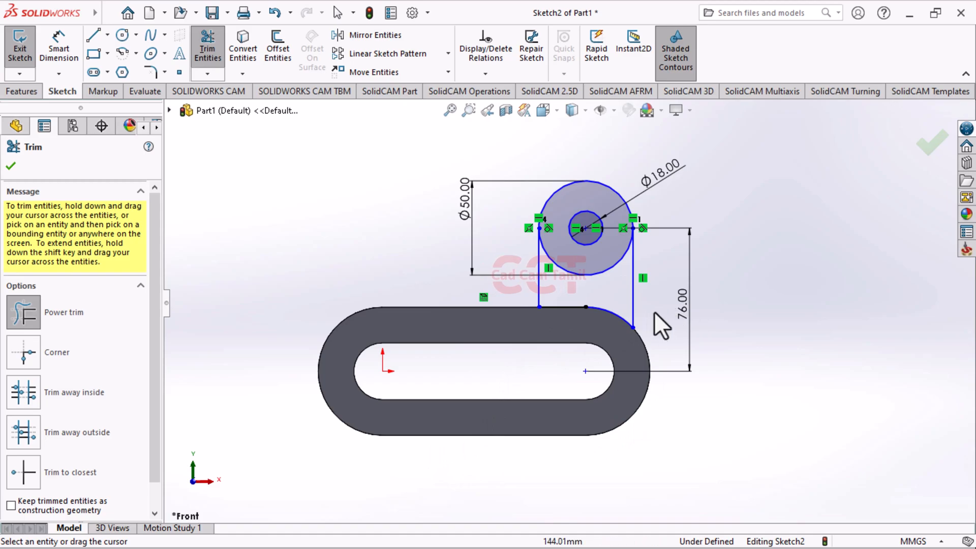
drag(608, 270, 604, 266)
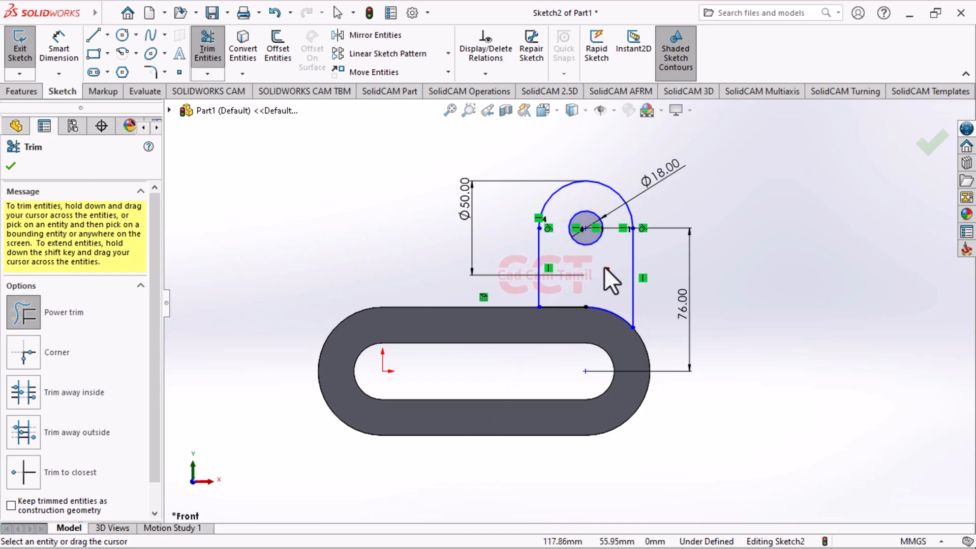
scroll(636, 331, down, 5)
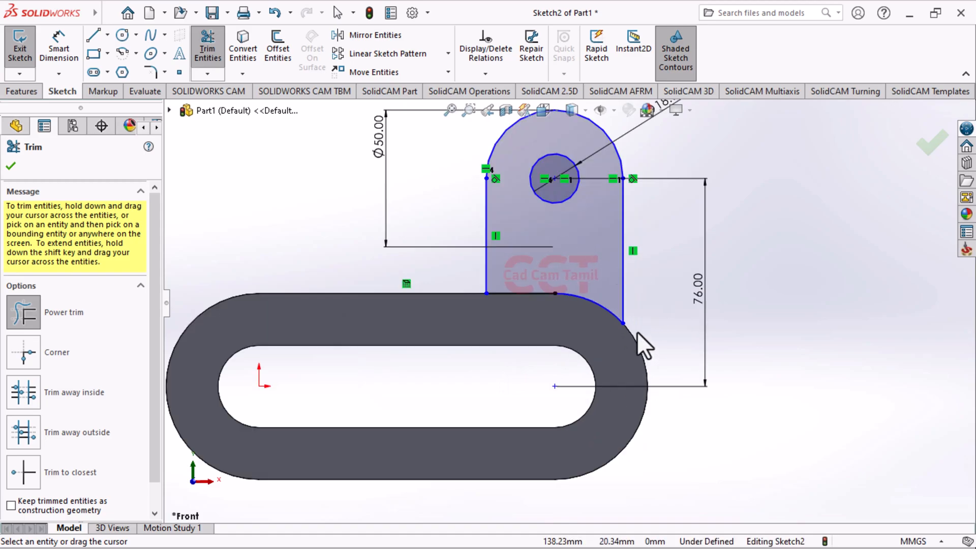
scroll(663, 344, up, 5)
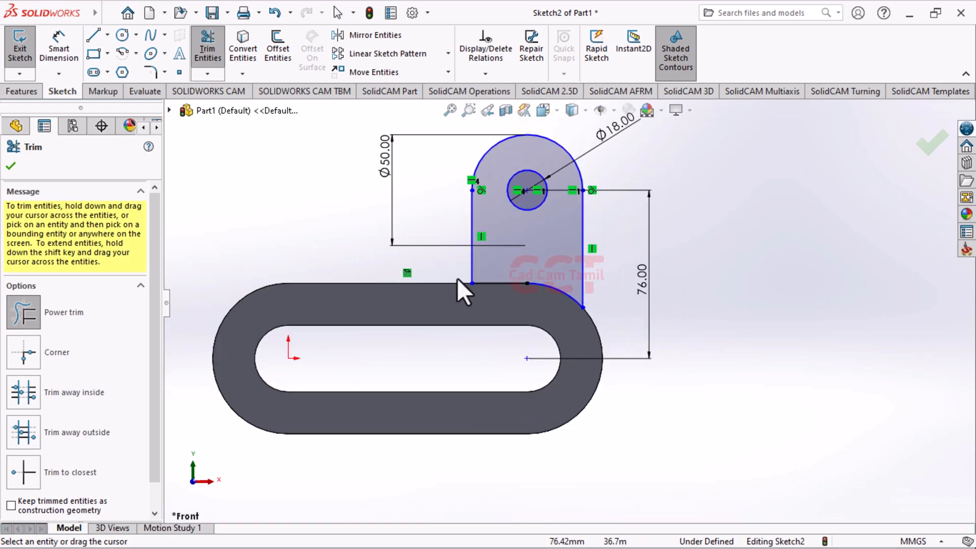
scroll(464, 294, down, 5)
scroll(457, 292, down, 3)
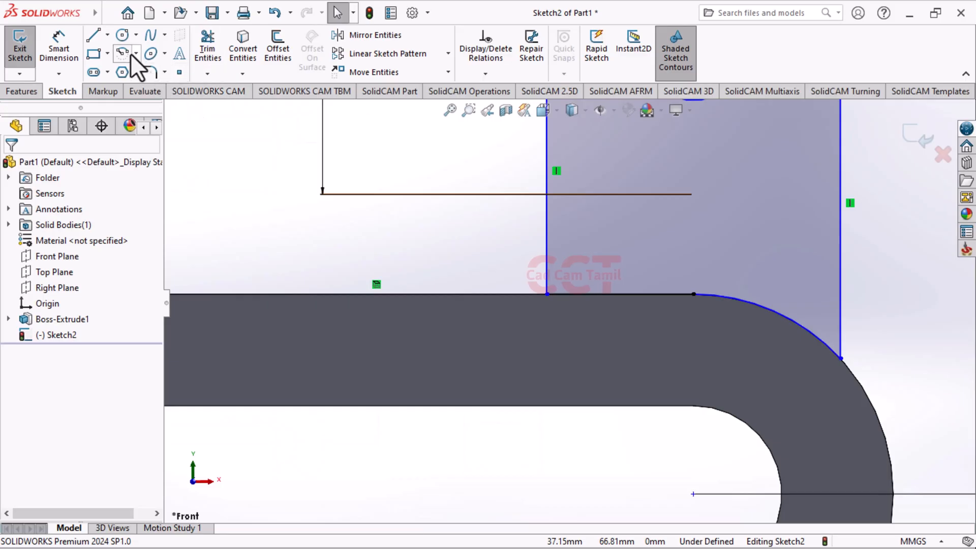
click(150, 54)
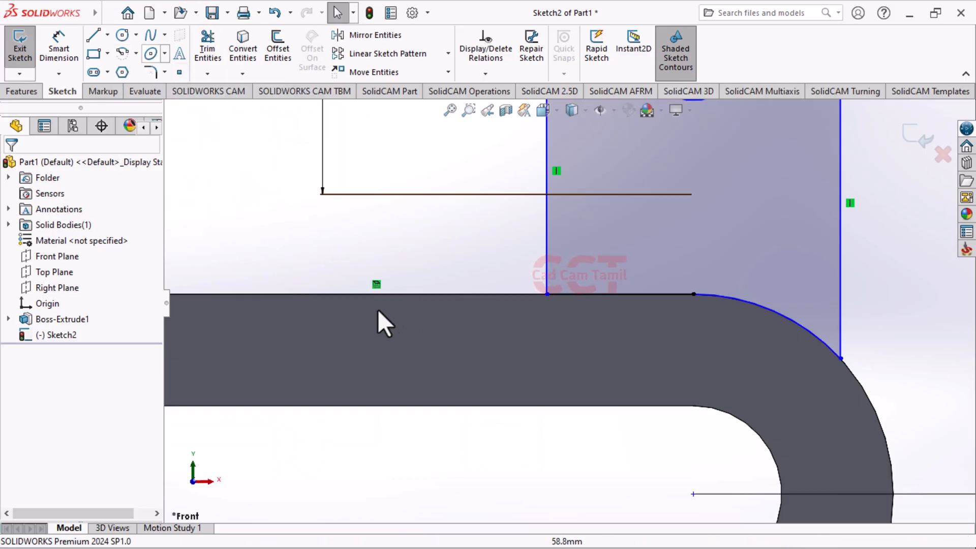
scroll(456, 298, up, 2)
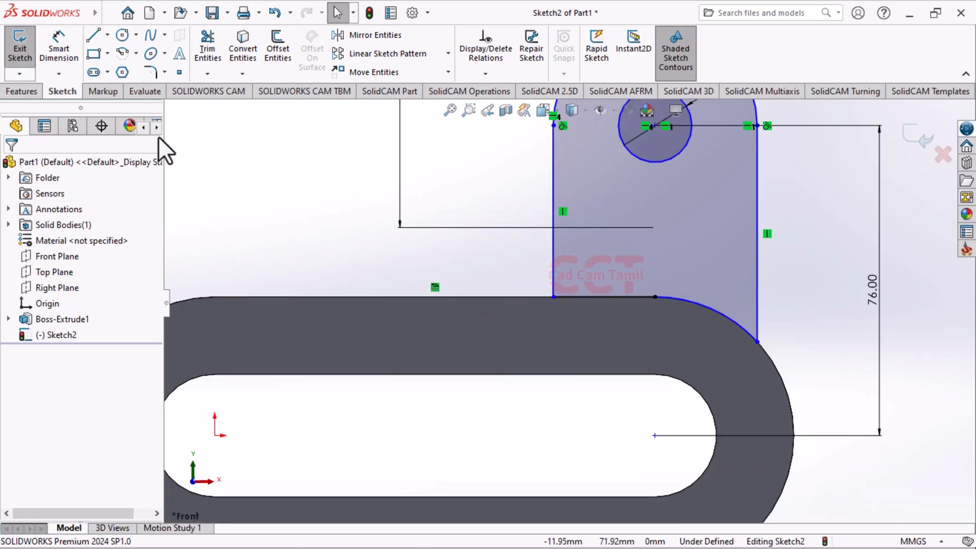
click(150, 71)
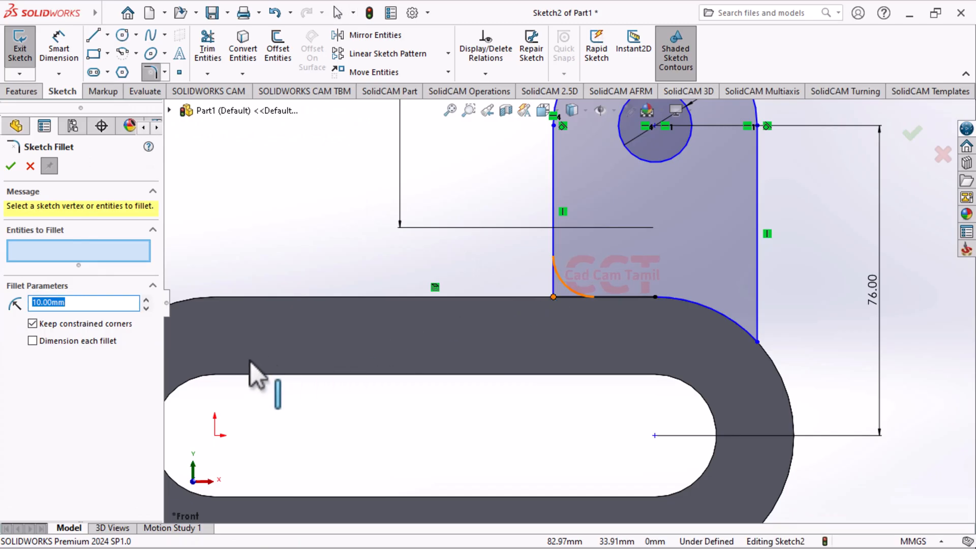
Check the fillet radius between the lug and the slotted base in the challenge drawing, and leave the fillet command.
key(alt+Tab)
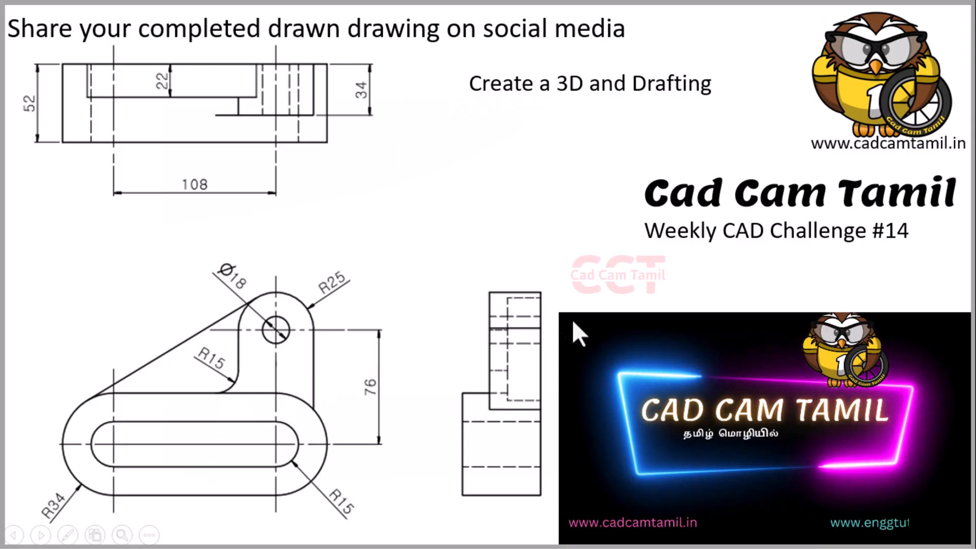
key(alt+Tab)
key(Escape)
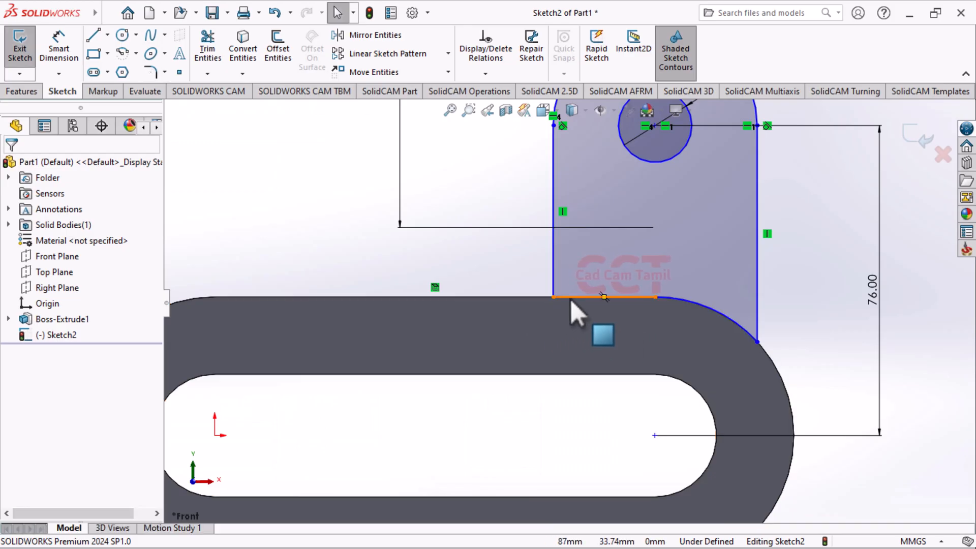
Delete the lug's short bottom line and convert the slot's full upper straight outer edge into a sketch line.
click(603, 296)
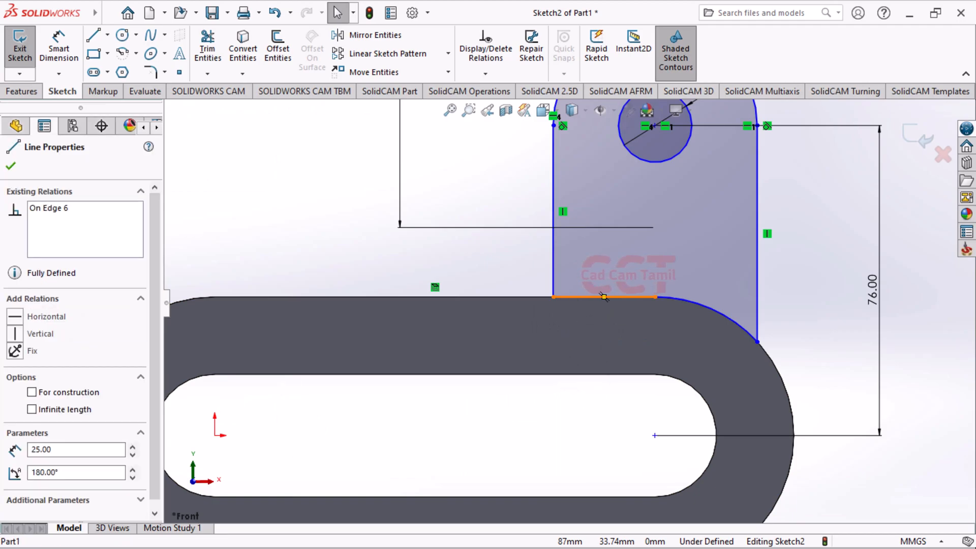
key(Delete)
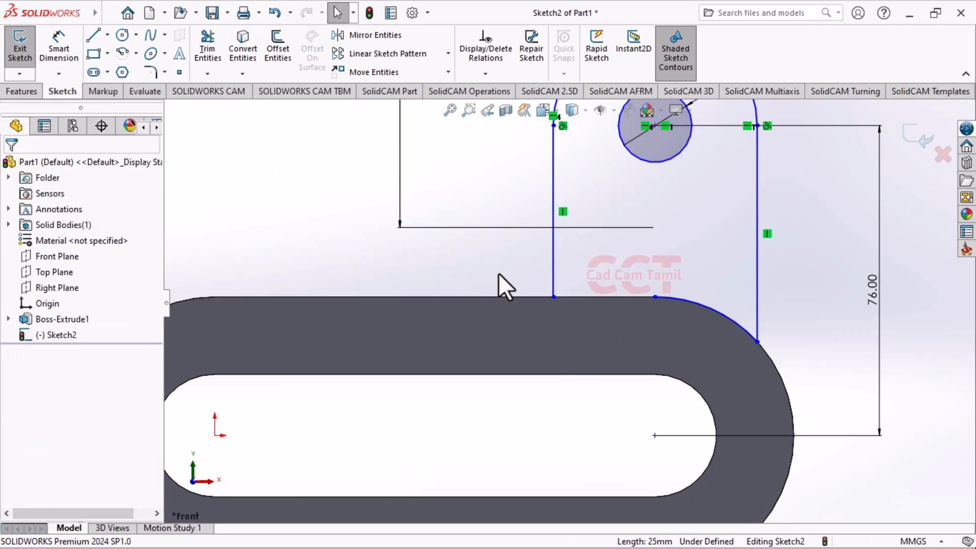
click(496, 296)
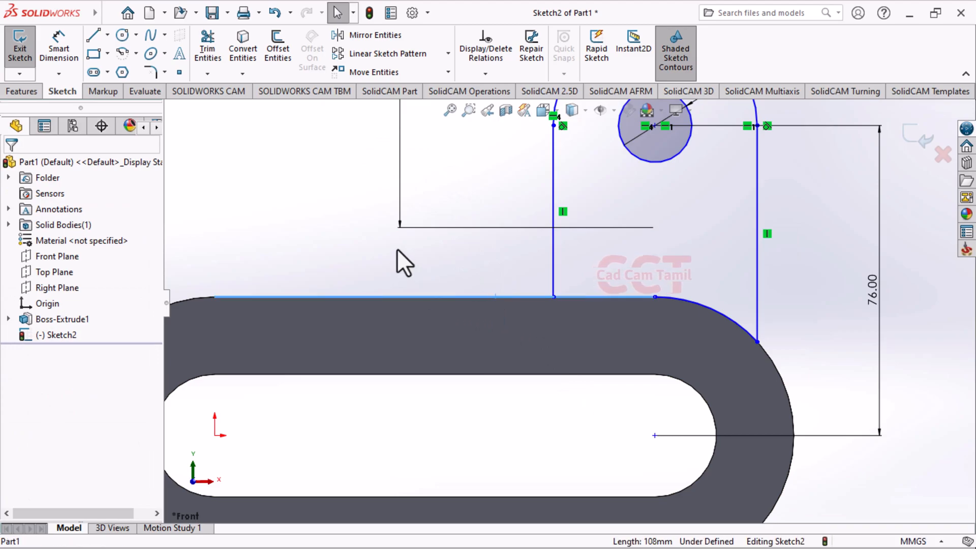
key(Escape)
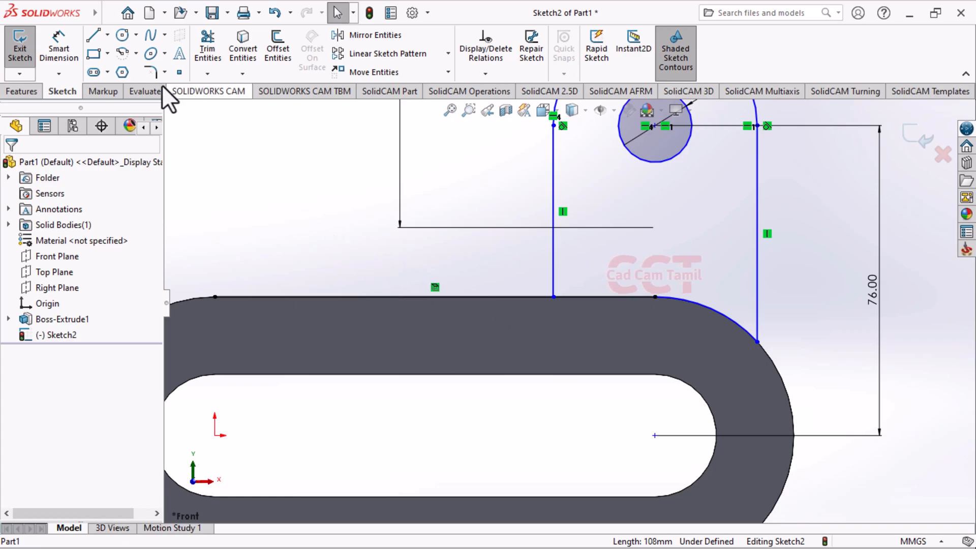
Add a 15 mm sketch fillet between the converted upper edge line and the lug's left vertical line.
click(155, 74)
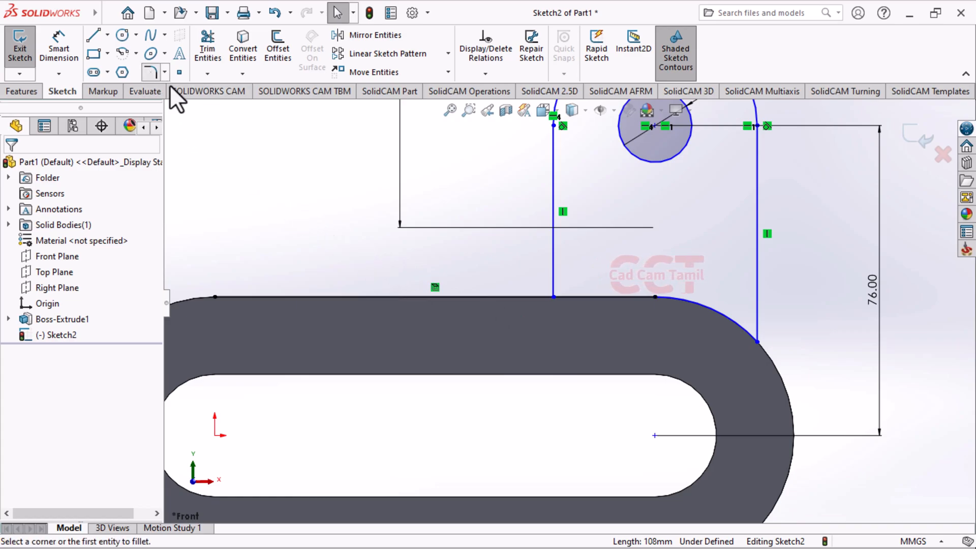
click(452, 297)
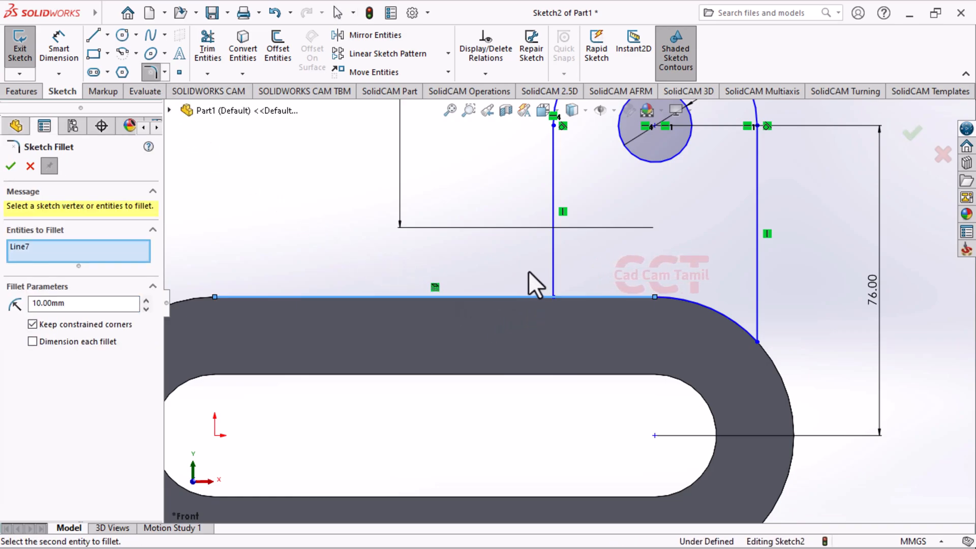
click(553, 261)
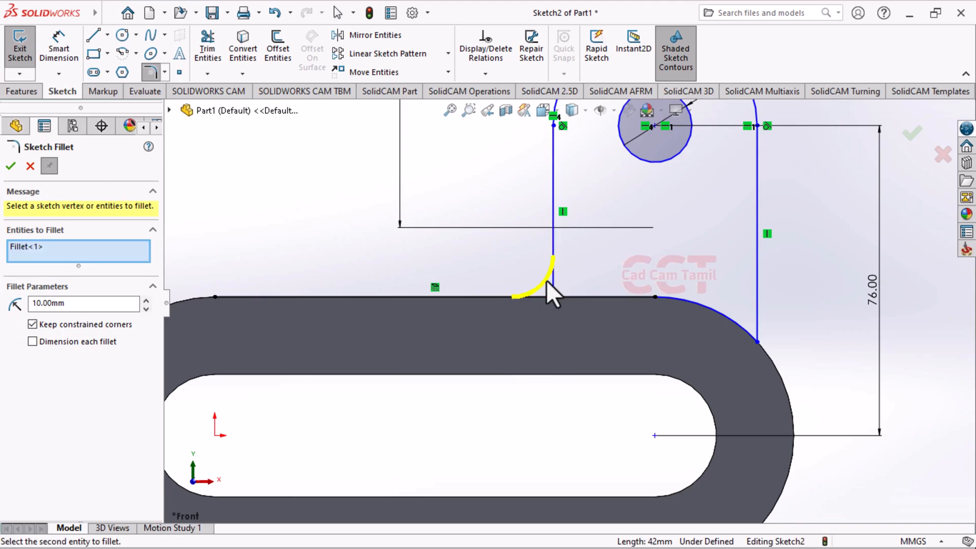
click(113, 304)
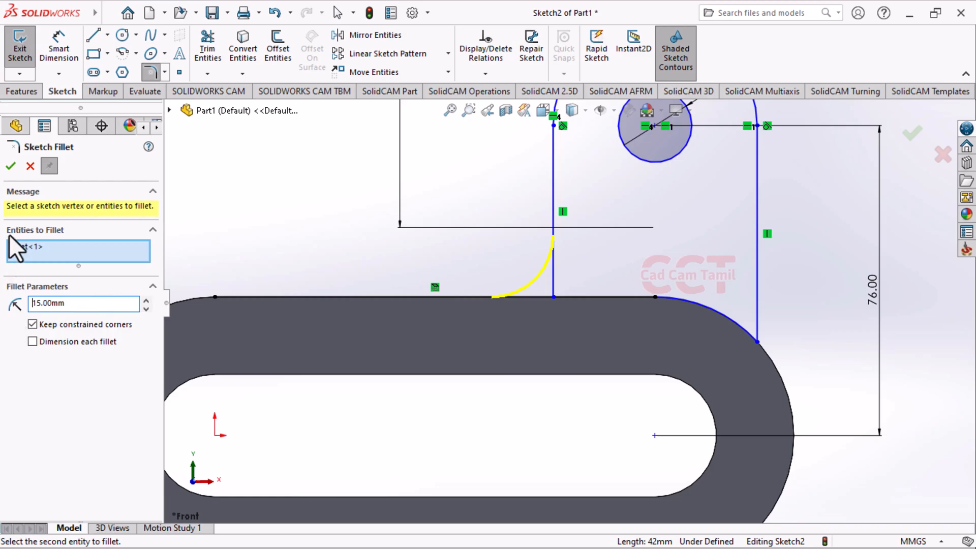
right_click(400, 352)
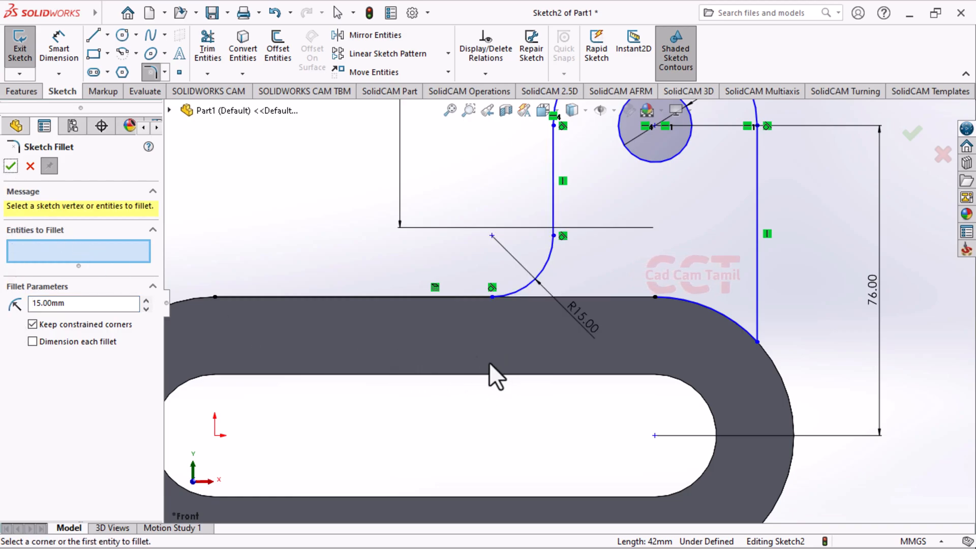
Trim away the converted upper edge line on both sides of the fillet's lower end.
scroll(483, 368, up, 2)
scroll(459, 311, down, 1)
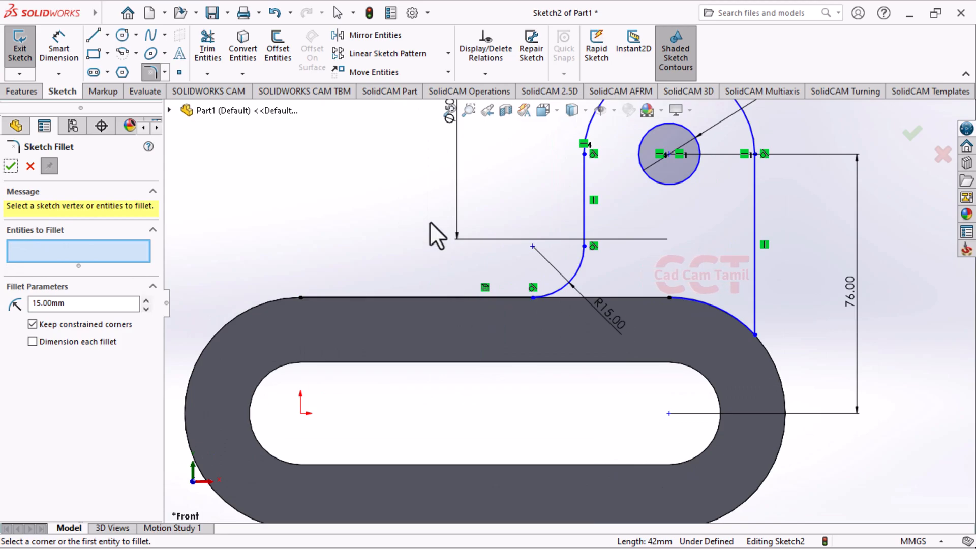
drag(409, 242, 432, 327)
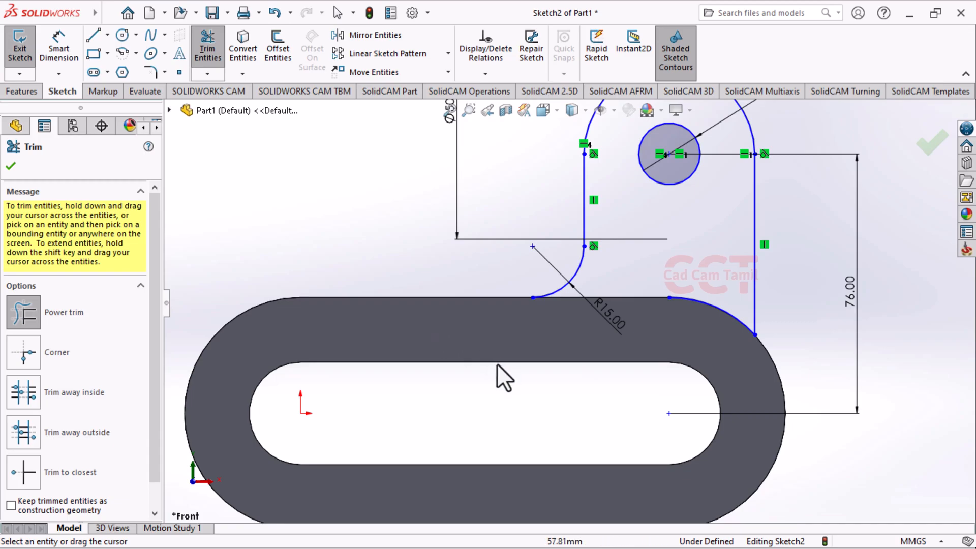
key(f)
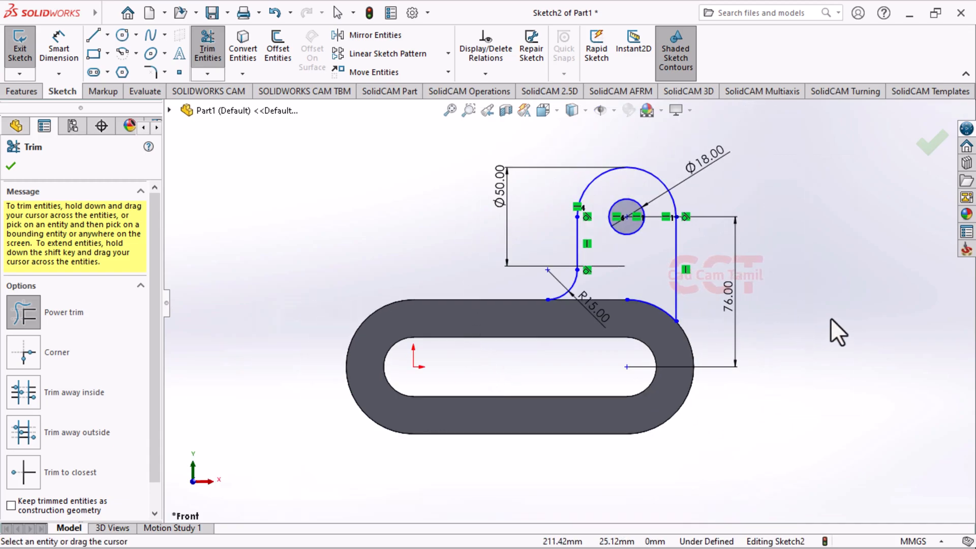
key(Escape)
key(ctrl+7)
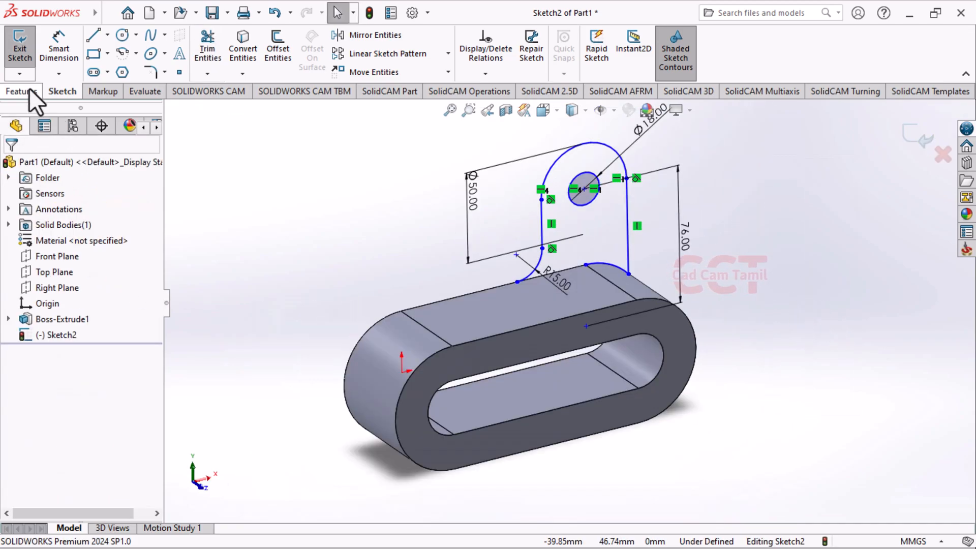
click(28, 90)
click(28, 48)
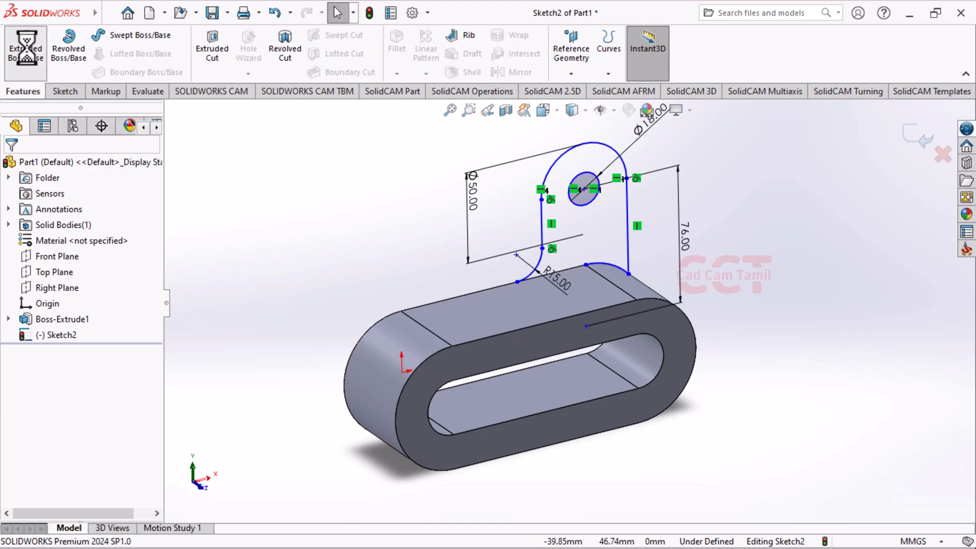
scroll(512, 265, up, 3)
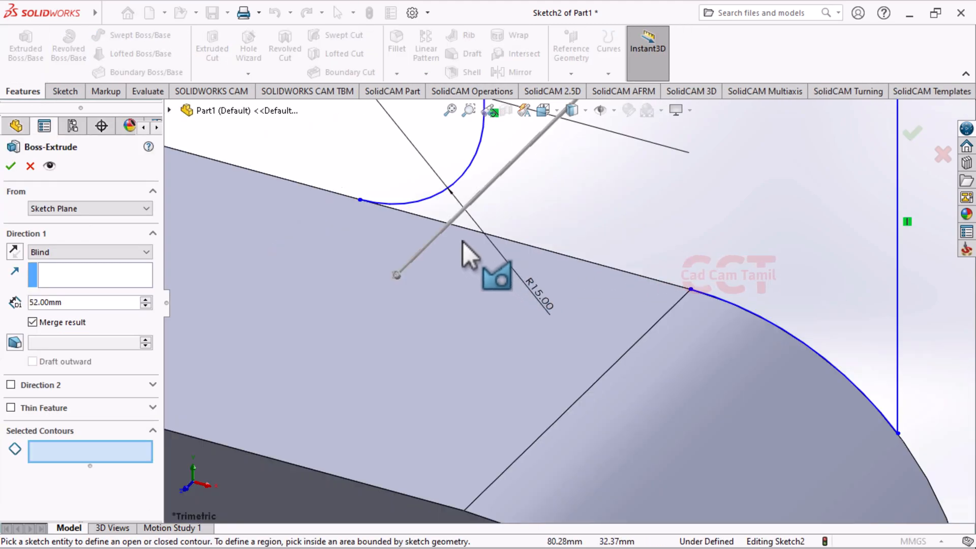
scroll(529, 294, up, 6)
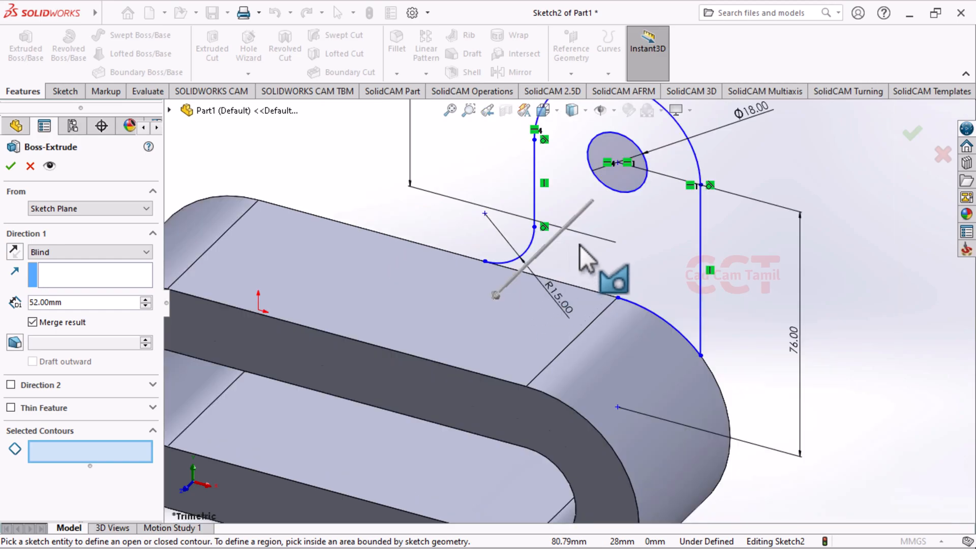
scroll(574, 317, down, 2)
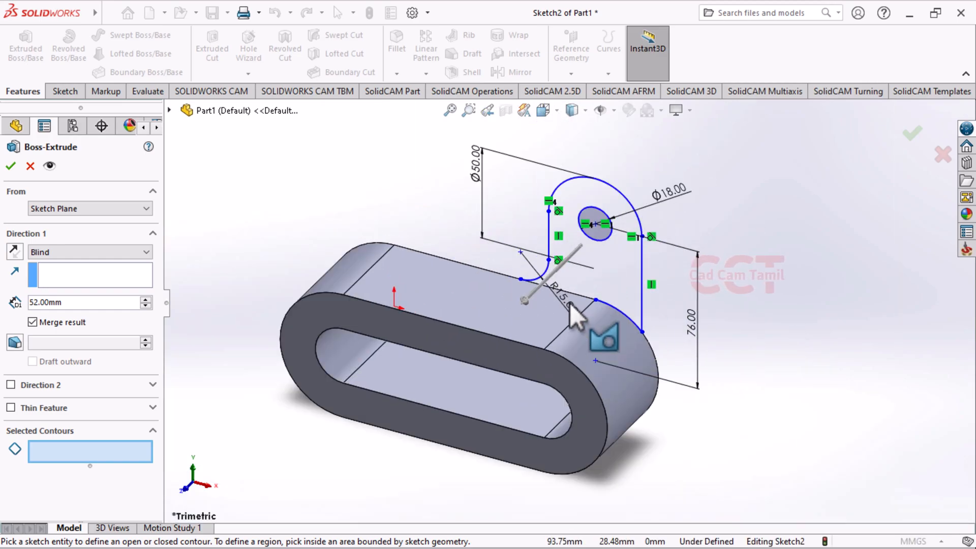
click(30, 167)
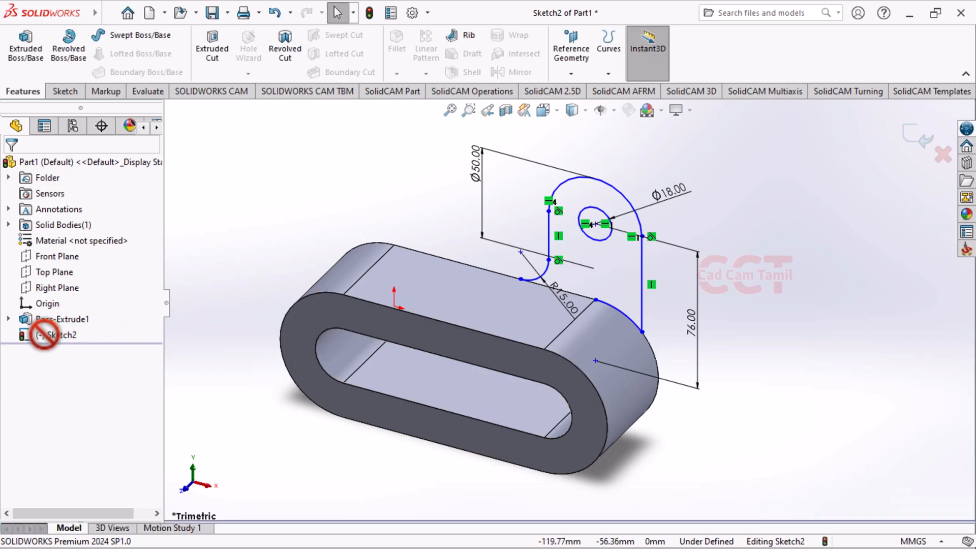
Orient the view normal to Sketch2 and reopen the sketch for editing.
right_click(44, 336)
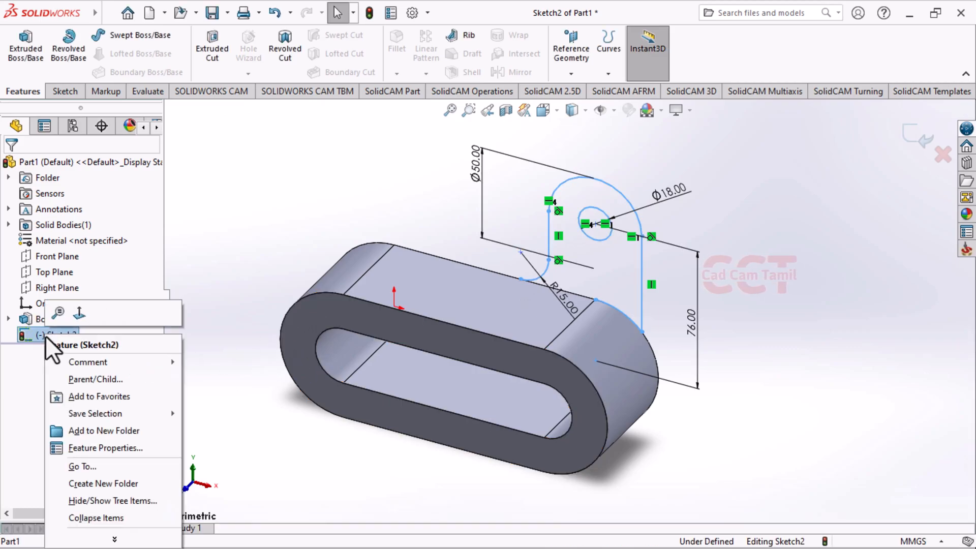
click(41, 331)
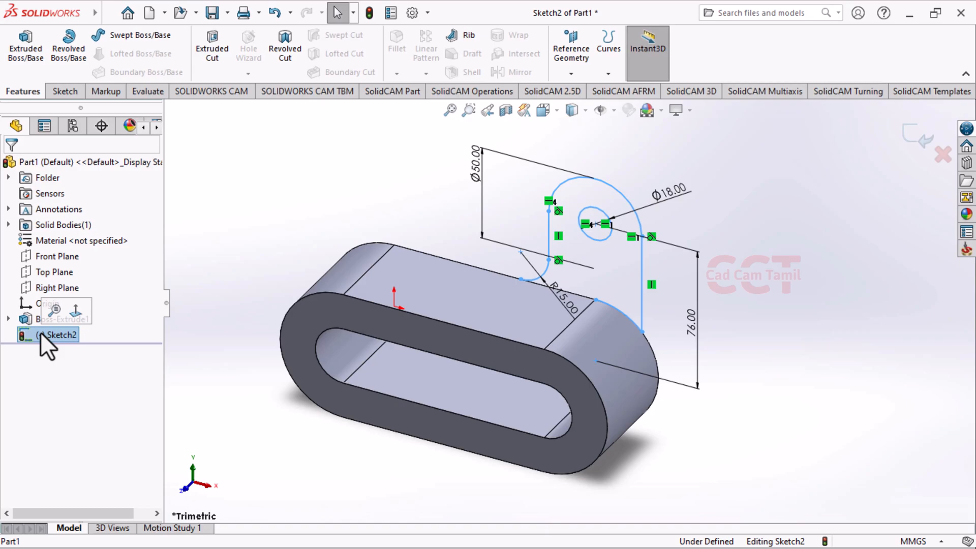
click(75, 314)
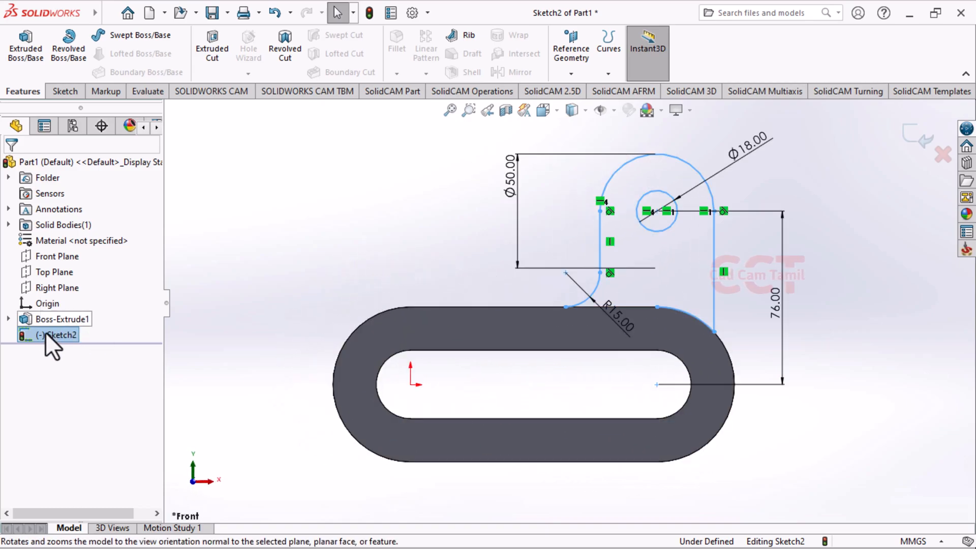
click(61, 334)
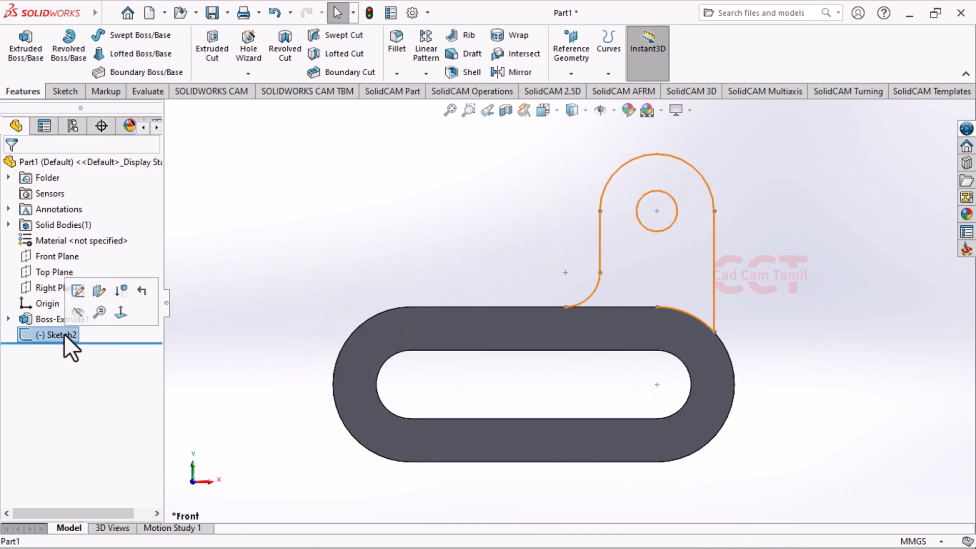
click(77, 294)
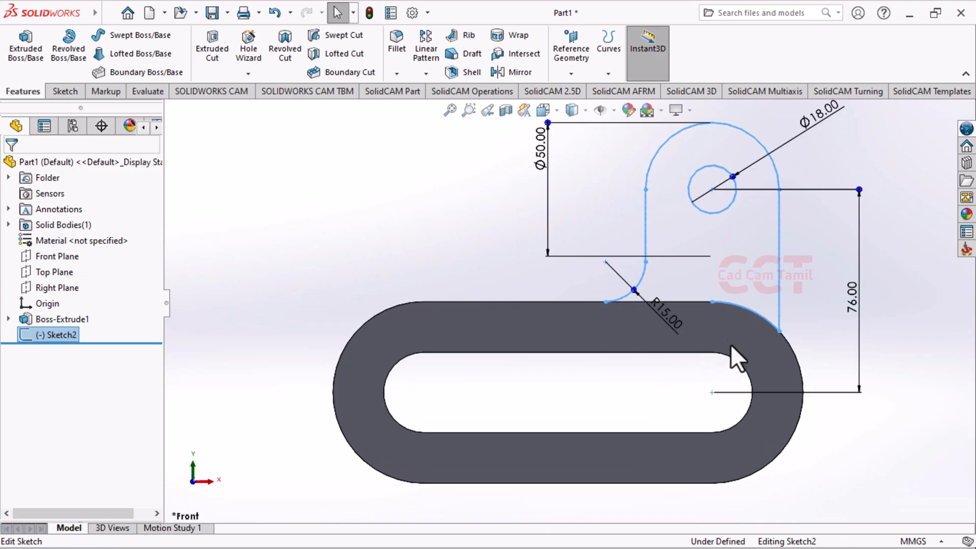
Draw a horizontal line from the 15 mm fillet's lower end to the upper end of the slot arc, closing the lug profile.
scroll(701, 302, down, 8)
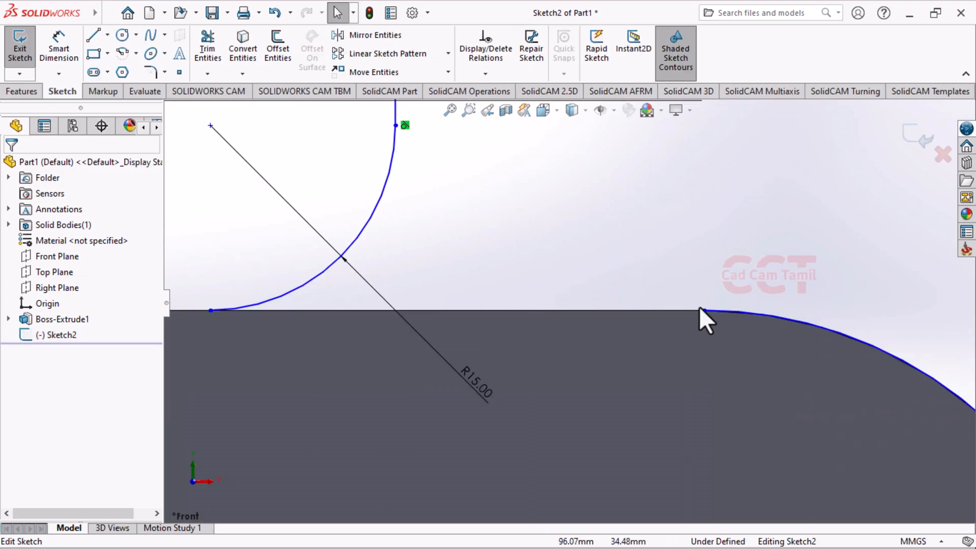
scroll(568, 302, up, 5)
key(l)
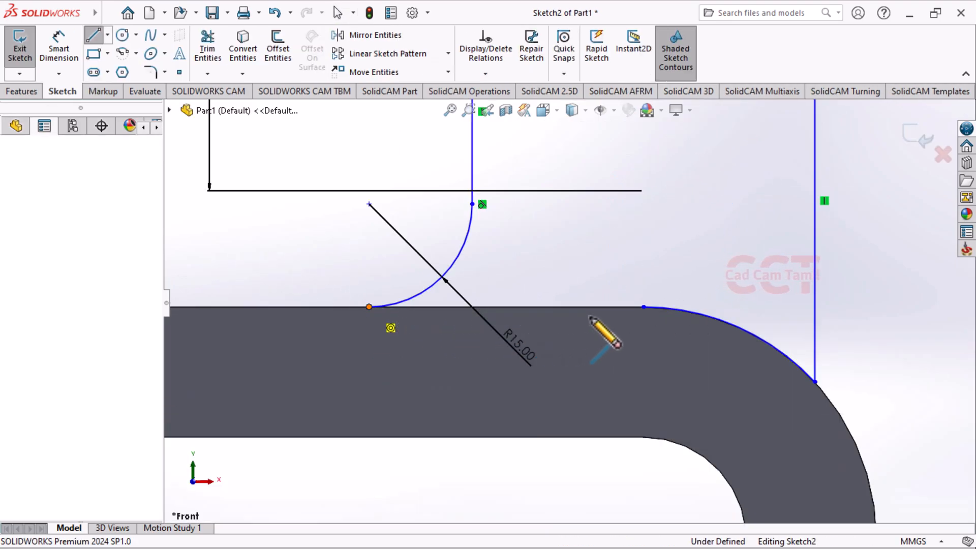
click(643, 307)
click(643, 307)
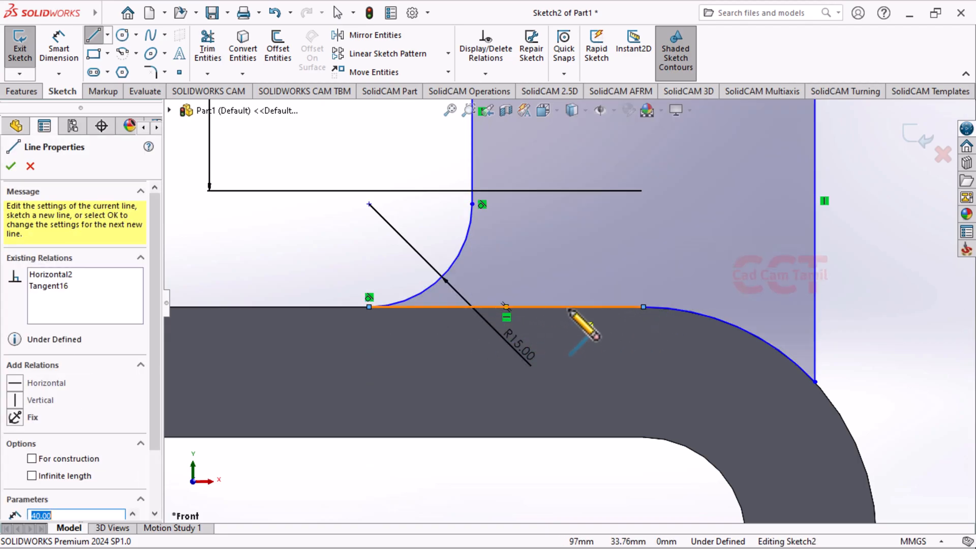
scroll(570, 311, up, 3)
click(11, 166)
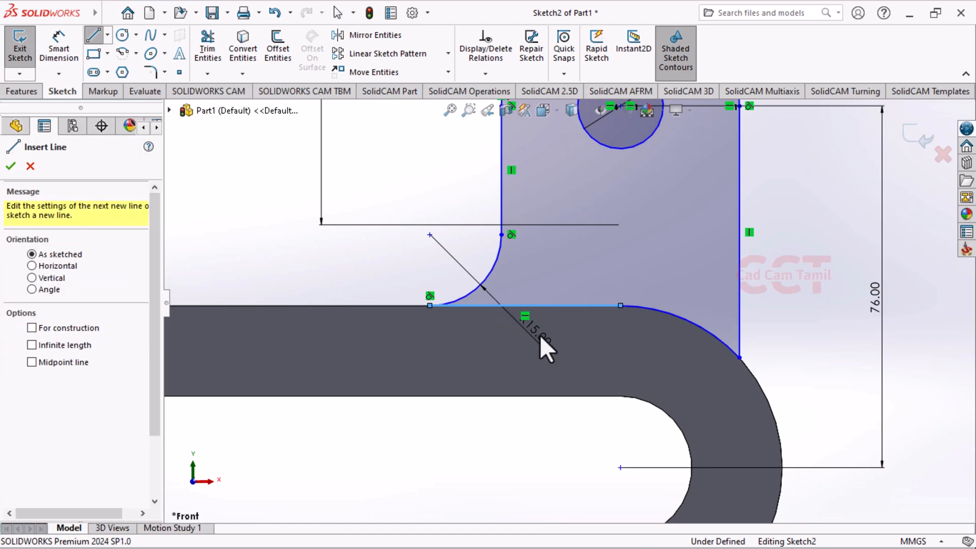
scroll(541, 342, up, 5)
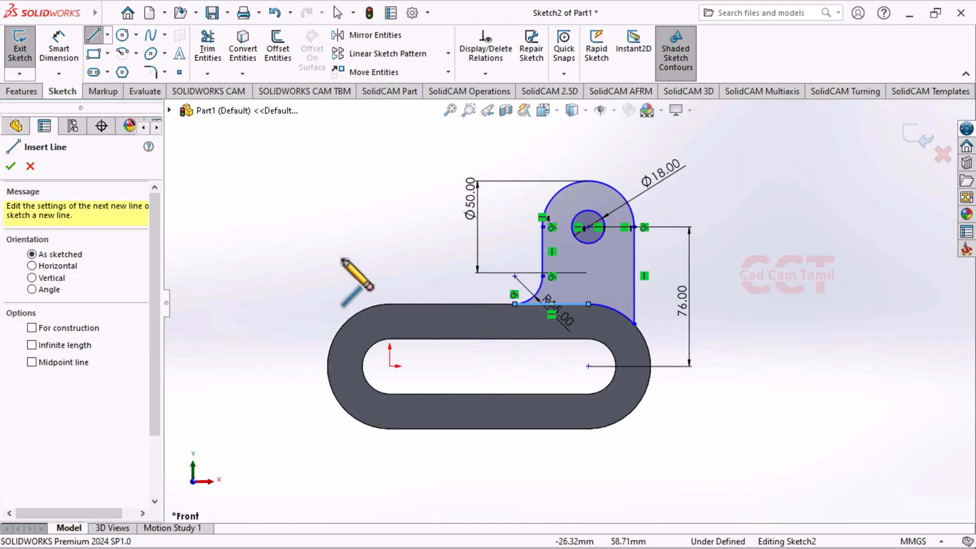
scroll(636, 293, down, 2)
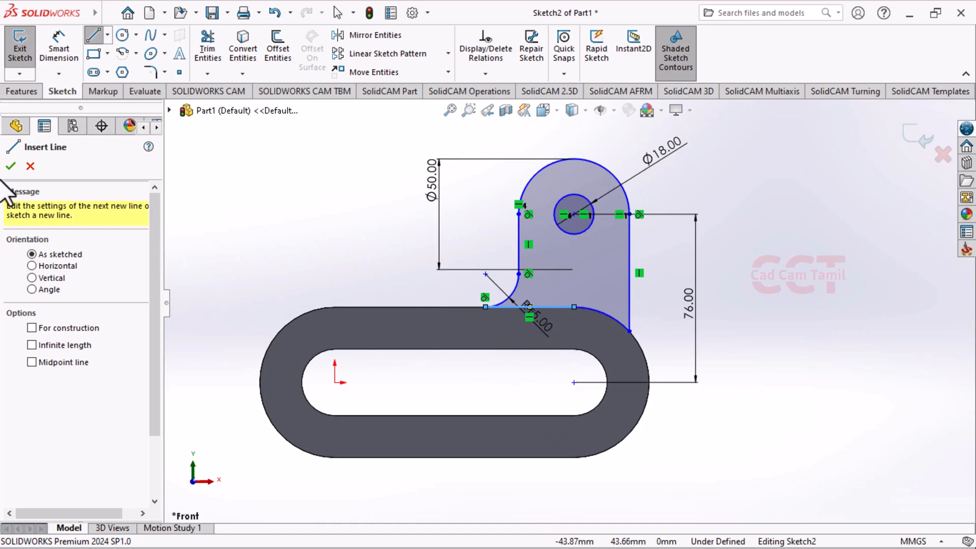
key(Escape)
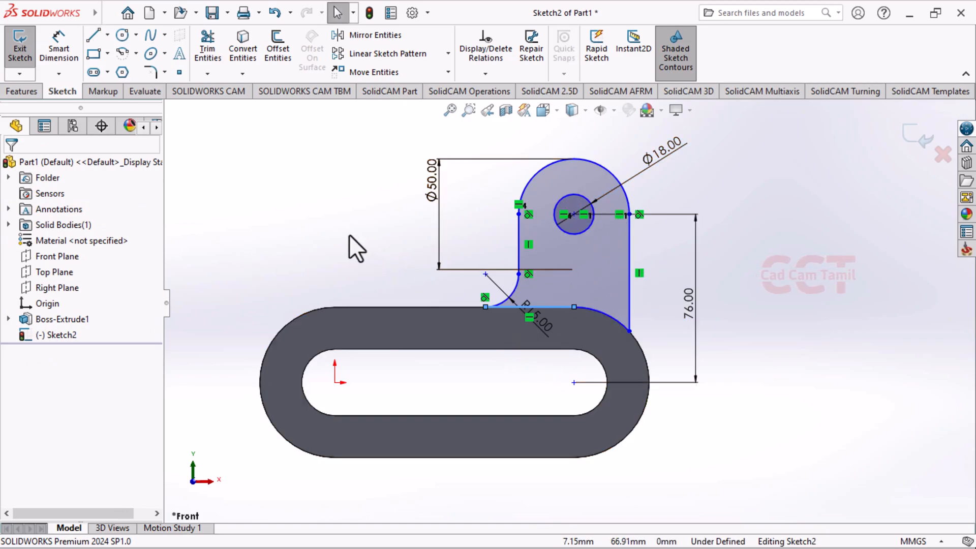
Extrude the closed lug profile with its 18 mm hole to a blind depth of 34 mm, merged with the slotted base.
scroll(388, 269, up, 2)
middle_drag(453, 271, 500, 275)
scroll(503, 276, down, 2)
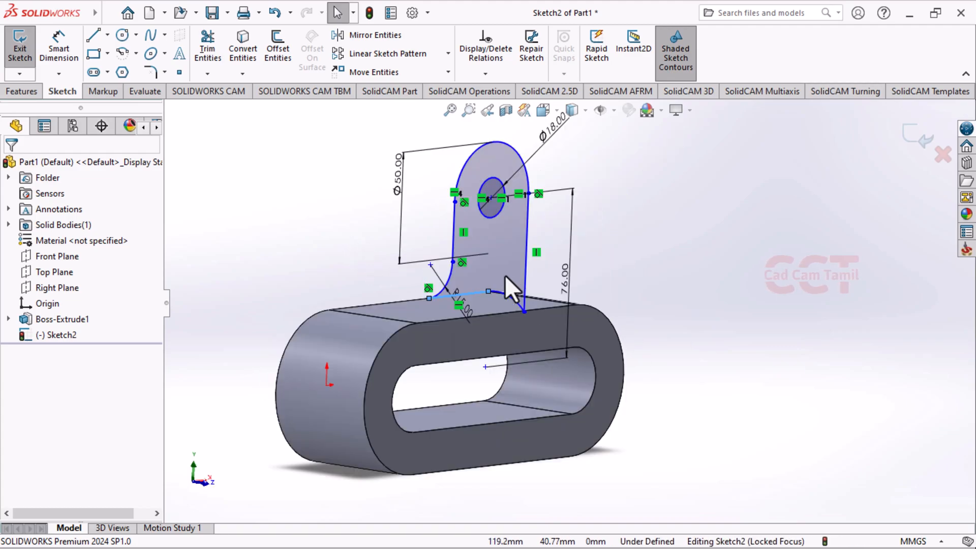
click(35, 91)
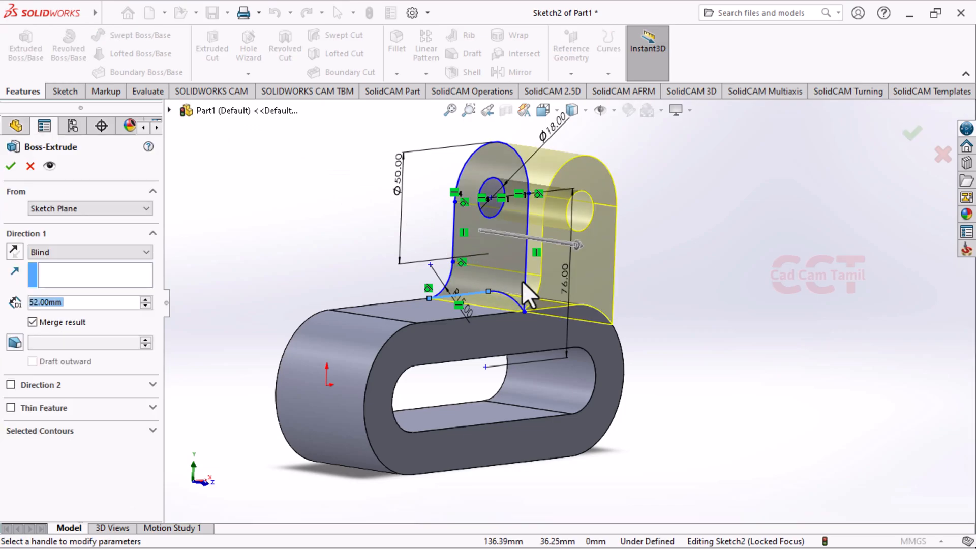
text(22)
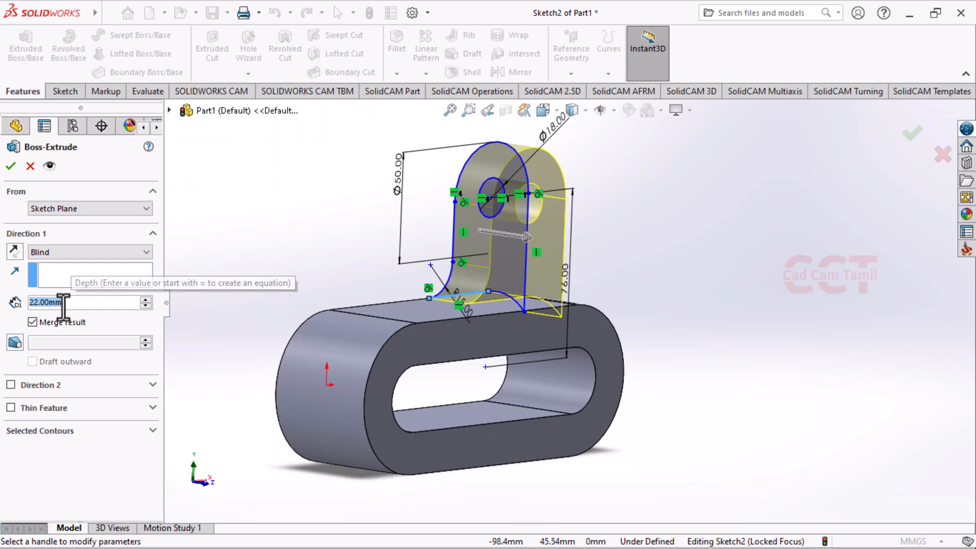
text(34)
key(Return)
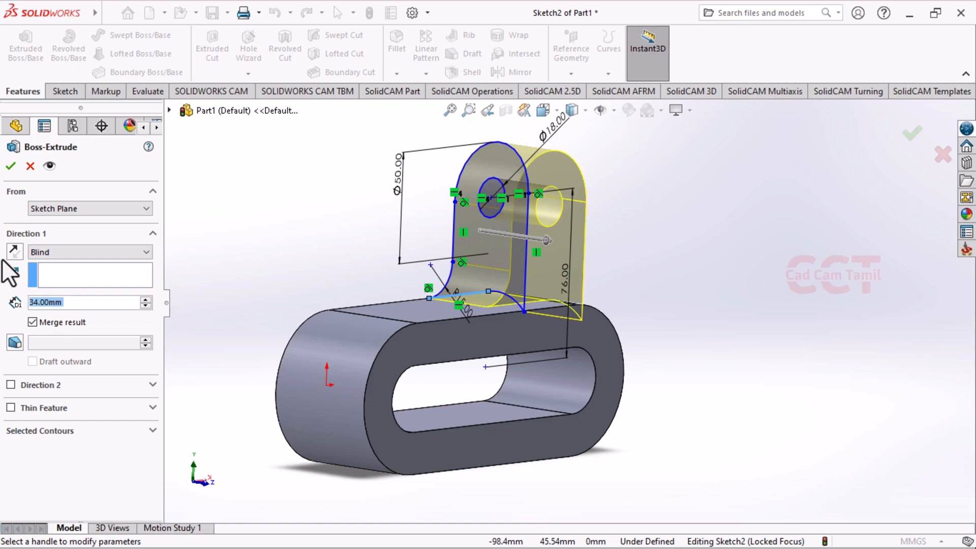
click(9, 170)
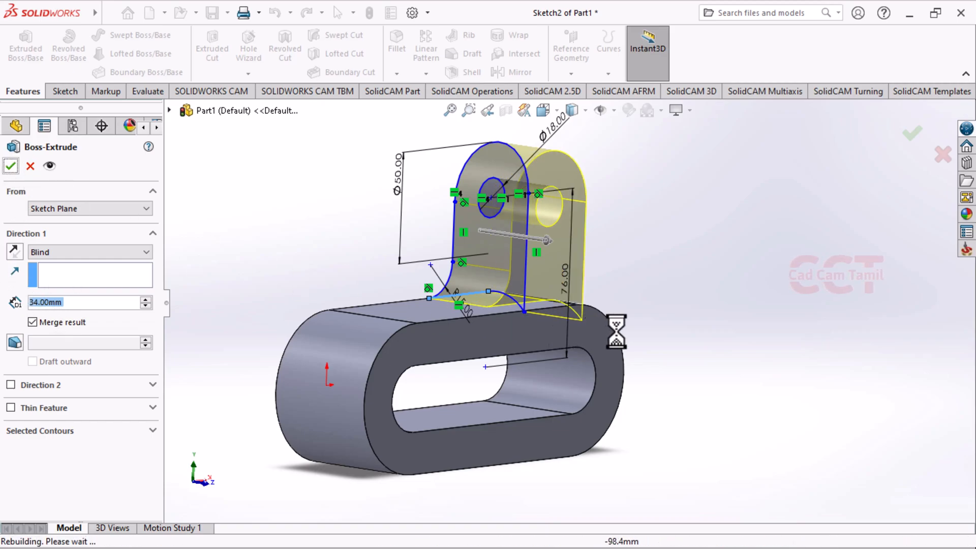
middle_drag(642, 331, 691, 335)
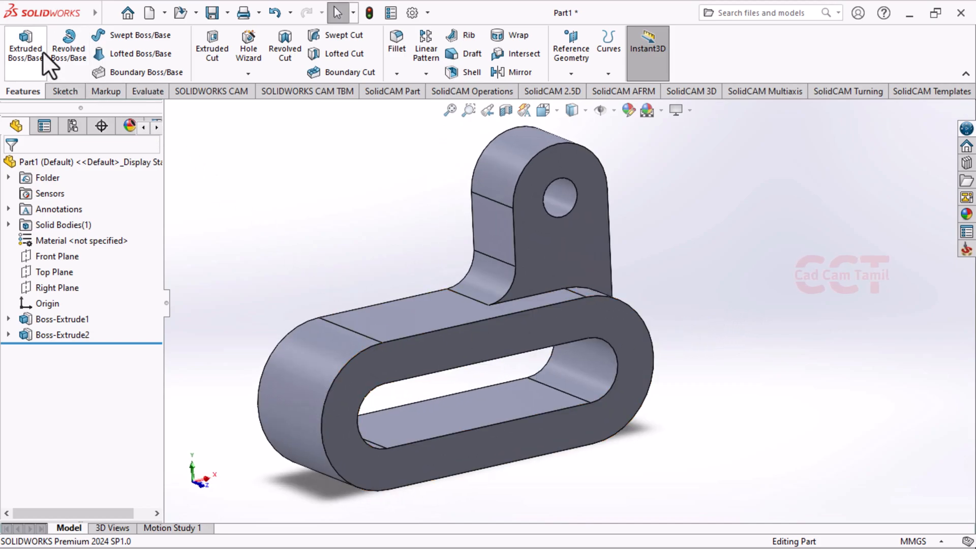
Start a sketch on the Front Plane and draw a slanted line from the lug's rounded top to the base's left outer arc.
click(65, 92)
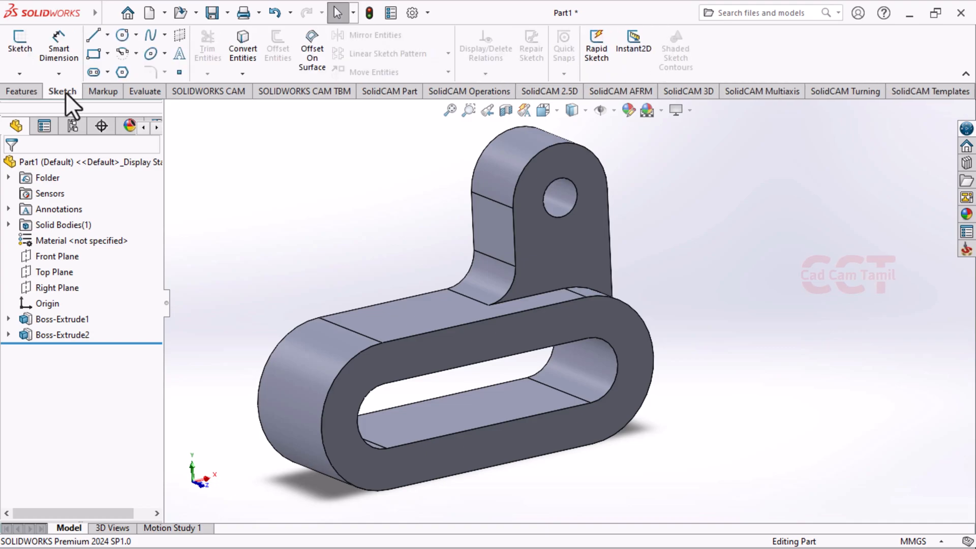
click(20, 47)
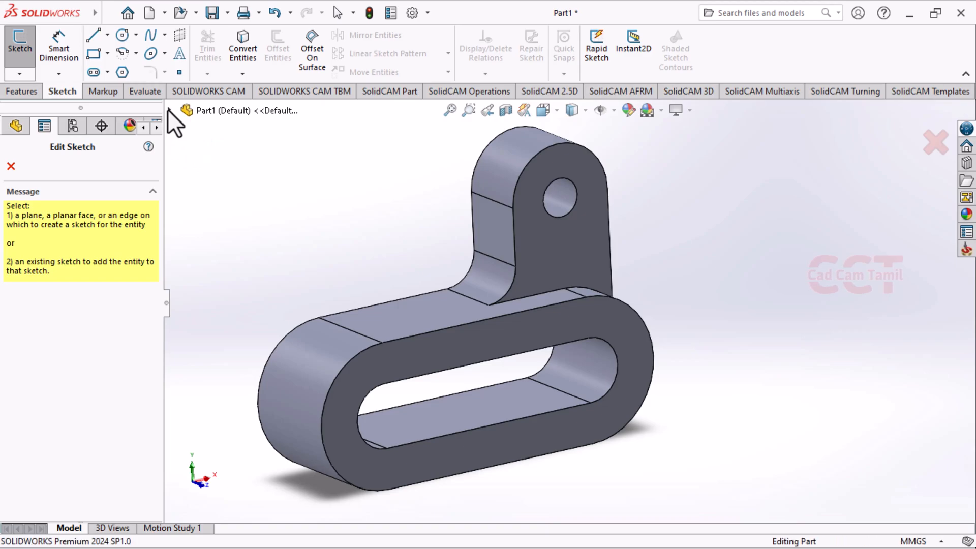
click(169, 110)
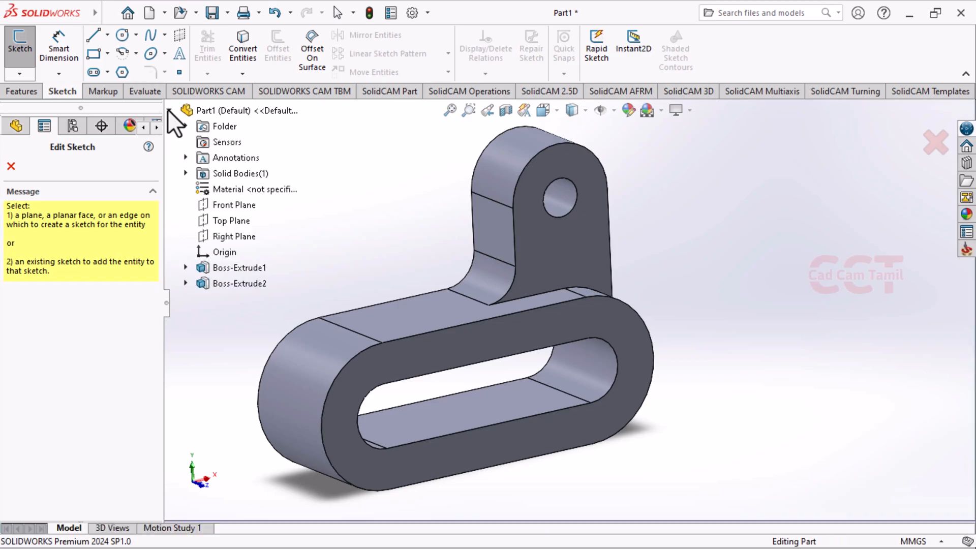
click(224, 208)
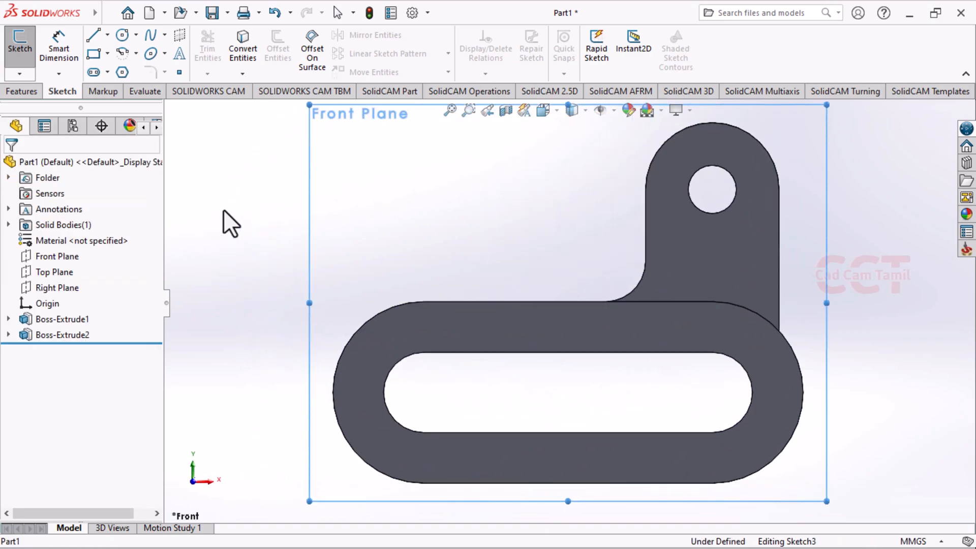
click(93, 35)
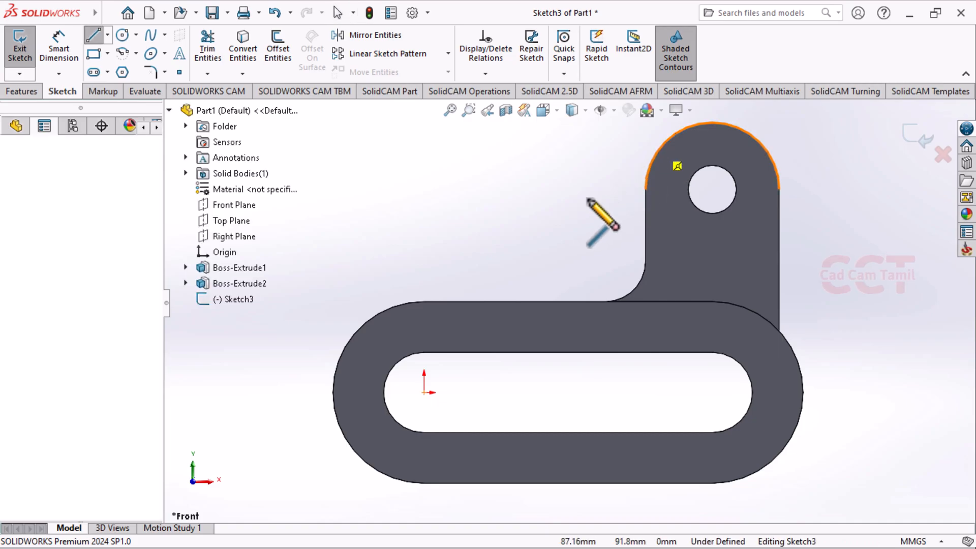
click(386, 307)
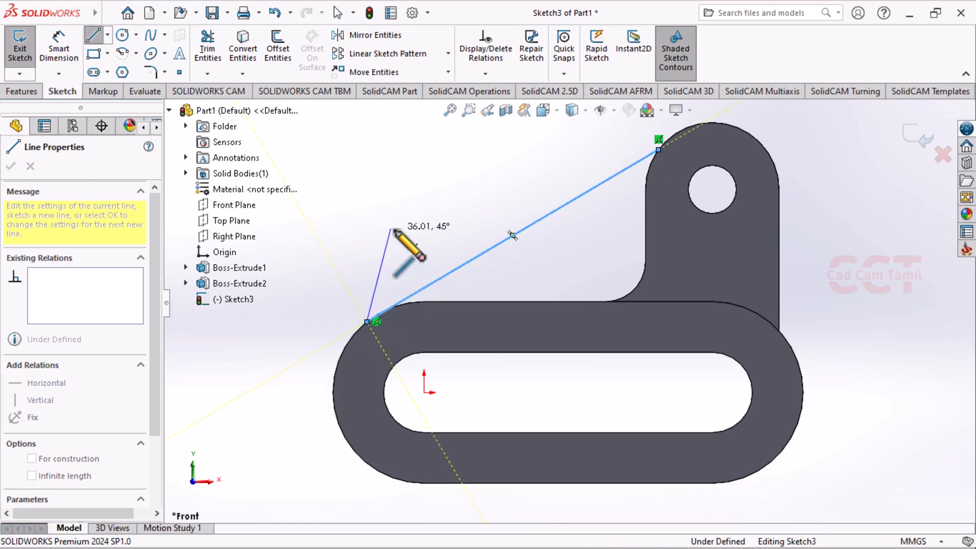
key(Escape)
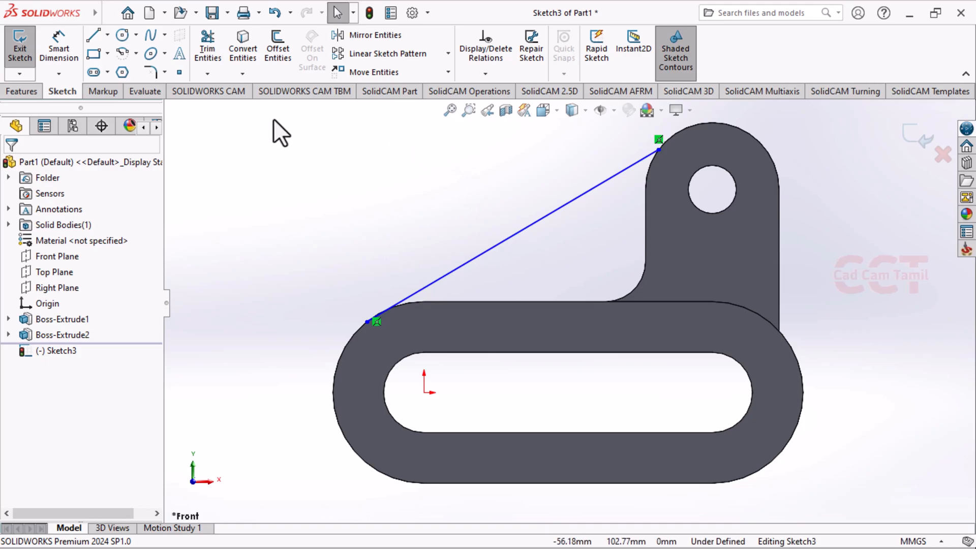
Add a tangent relation between the slanted line and the lug's rounded top edge.
click(680, 131)
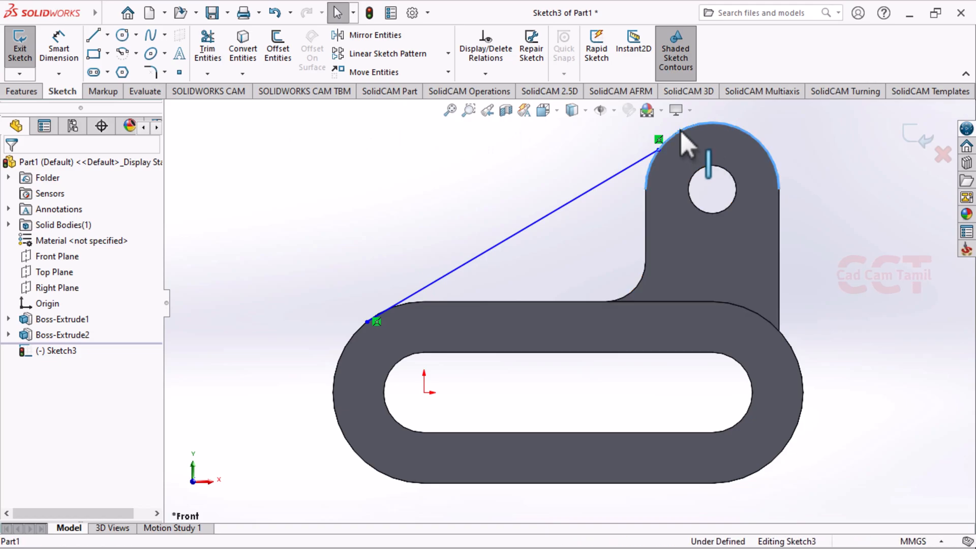
ctrl+click(633, 163)
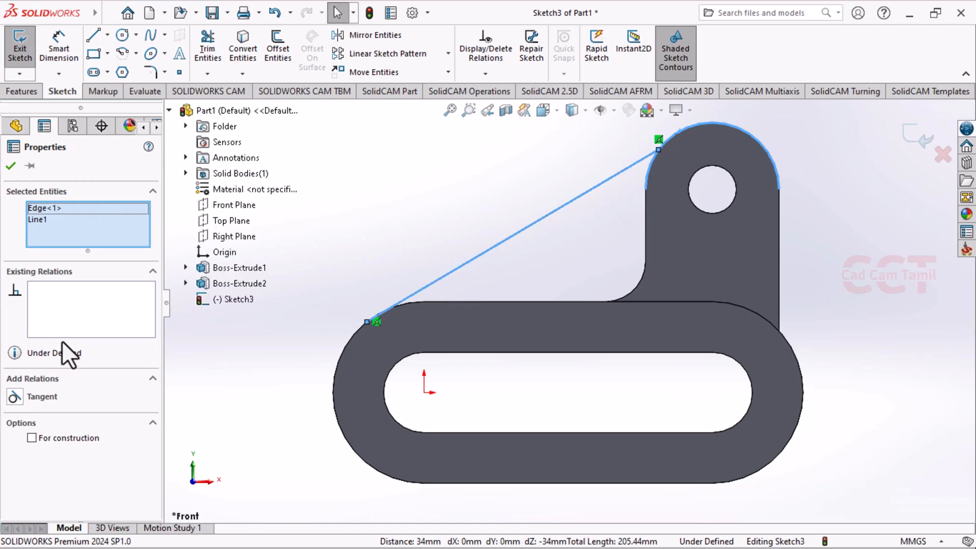
click(16, 401)
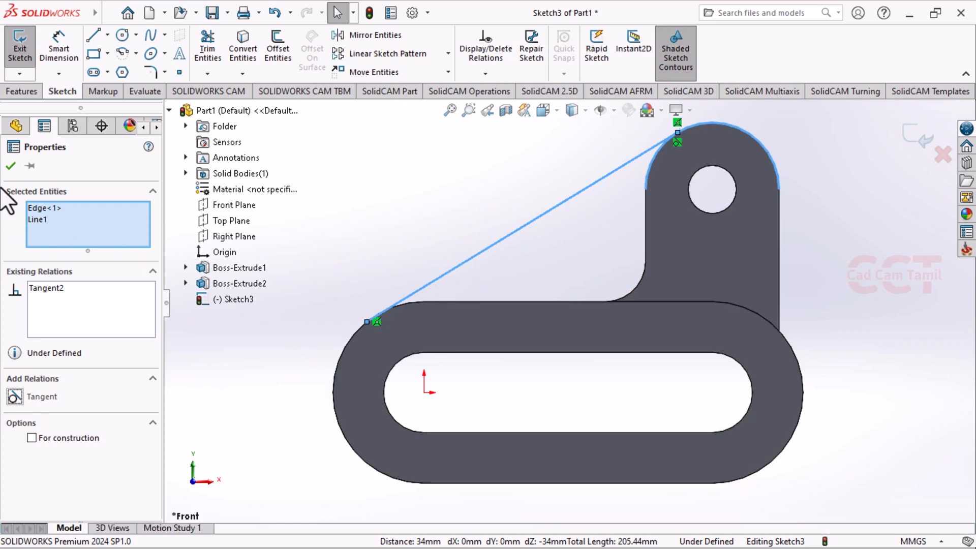
click(10, 166)
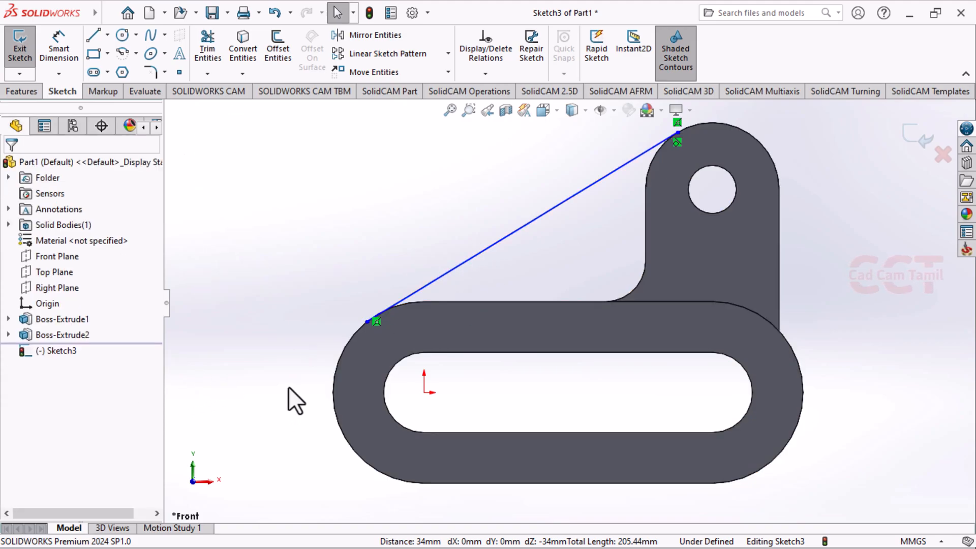
Make the slanted line tangent to the base's left outer arc edge.
click(341, 356)
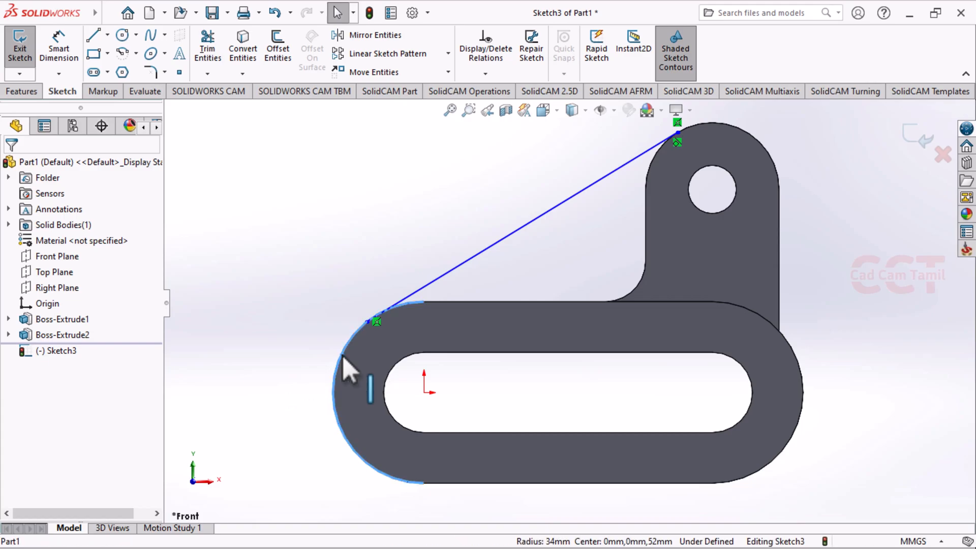
ctrl+click(407, 296)
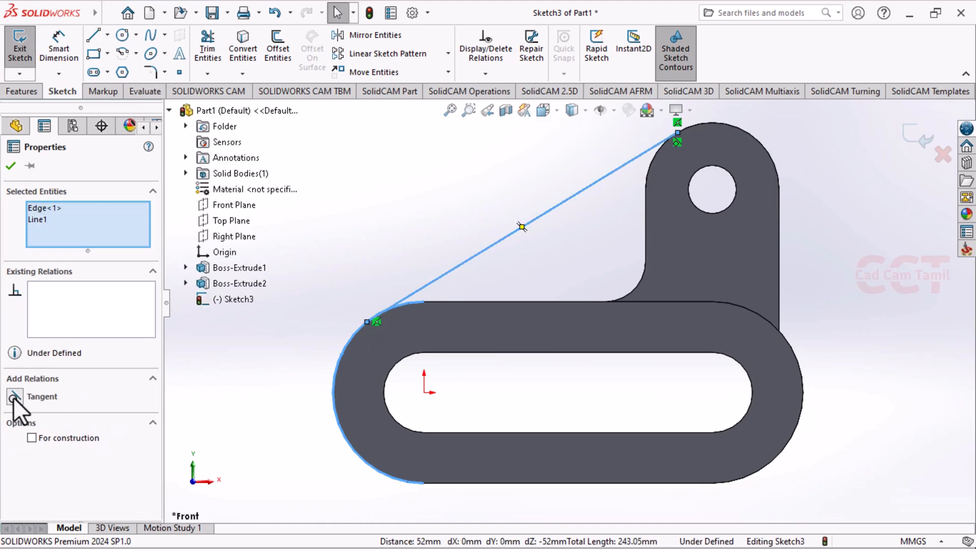
click(14, 397)
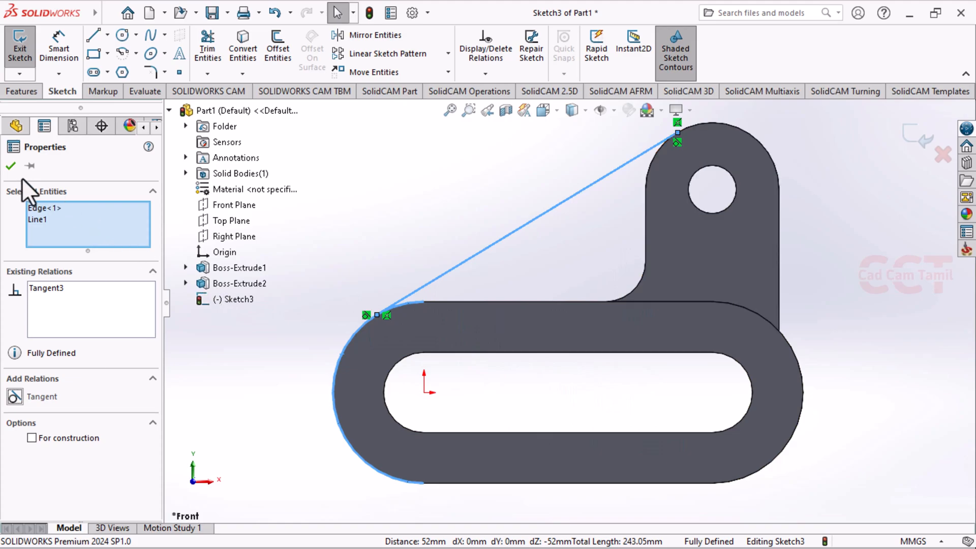
click(10, 167)
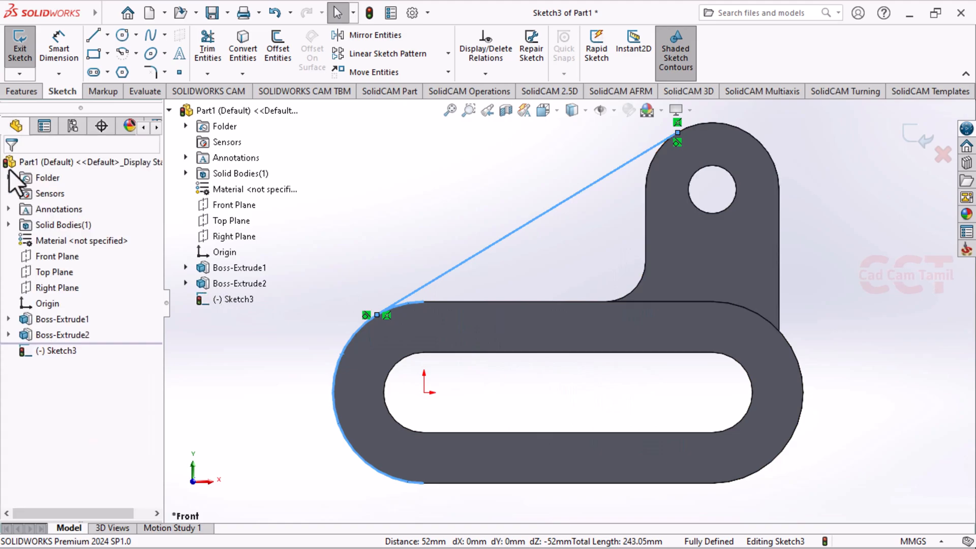
Create a 22 mm thick rib from the slanted line, thickened to one side with the material side flipped toward the body.
click(28, 94)
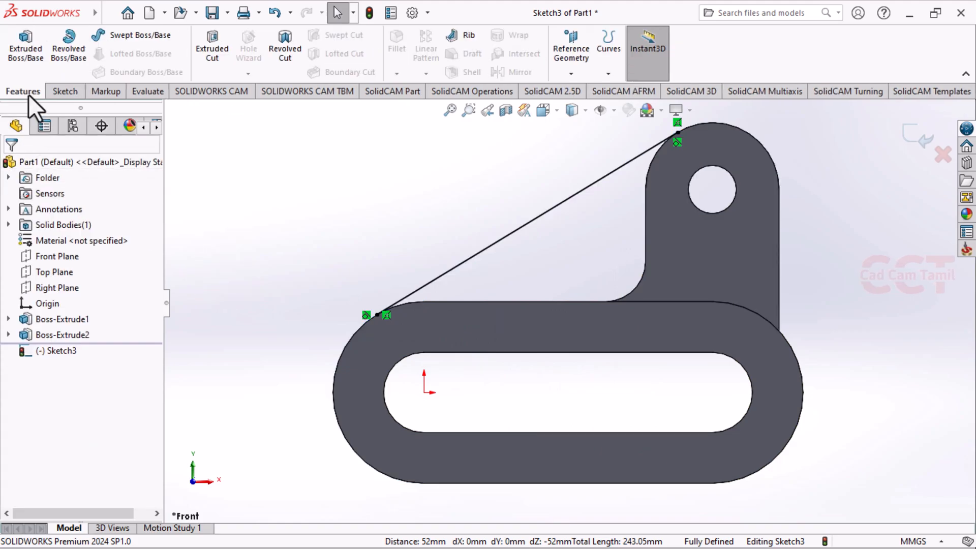
click(463, 36)
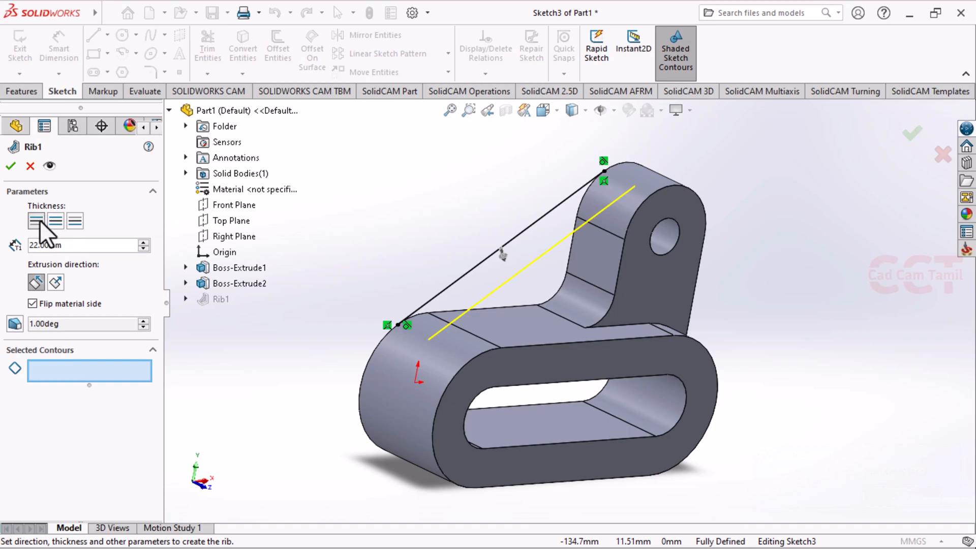
click(32, 303)
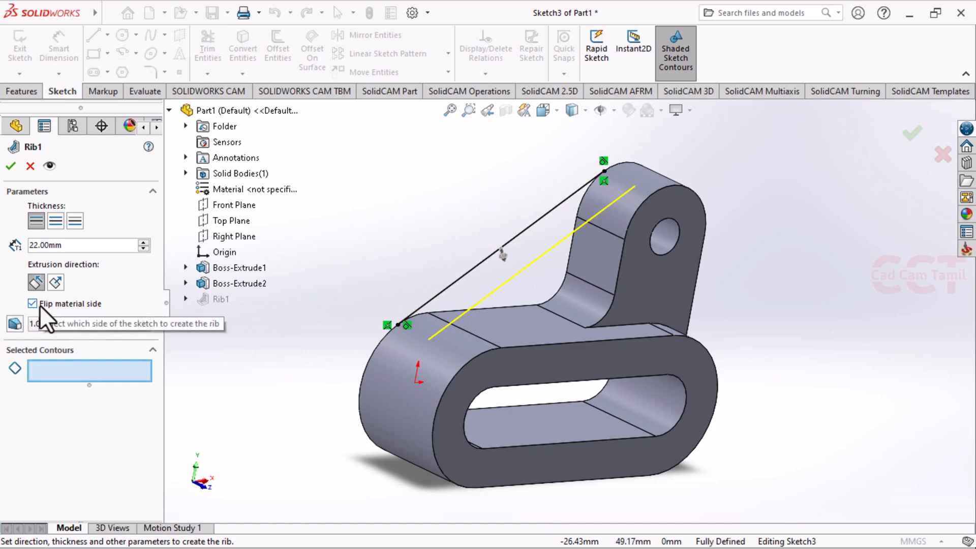
click(51, 167)
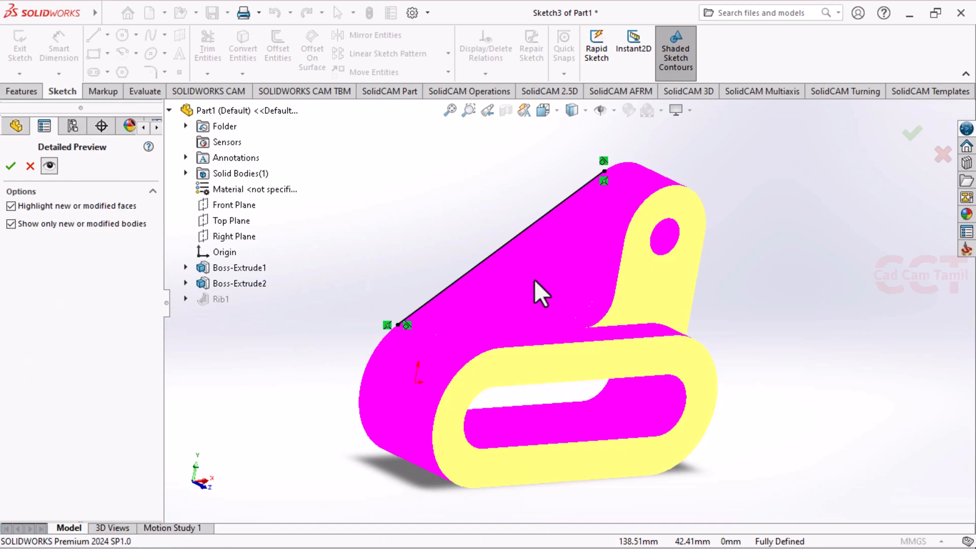
mouse_move(458, 265)
middle_down()
mouse_move(524, 301)
mouse_move(479, 275)
mouse_move(440, 268)
middle_up()
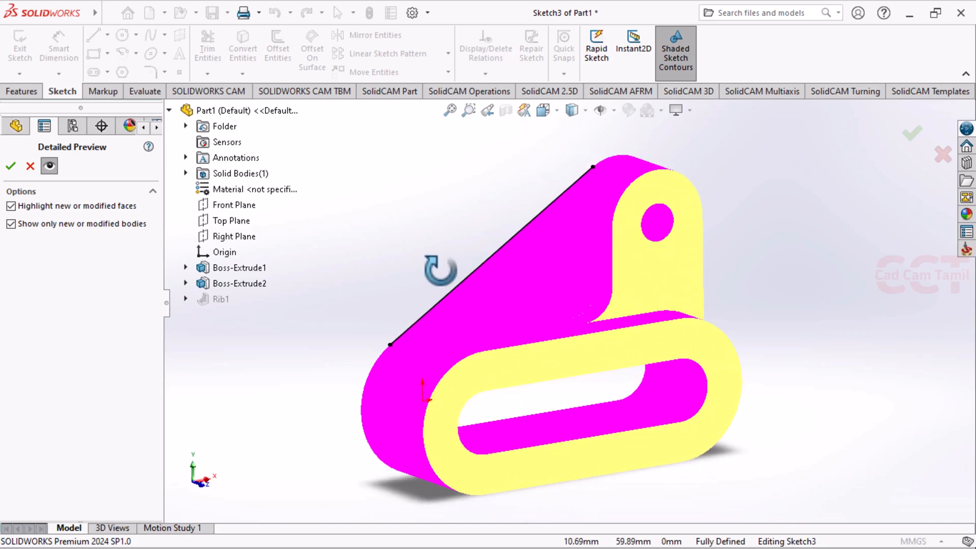
click(49, 166)
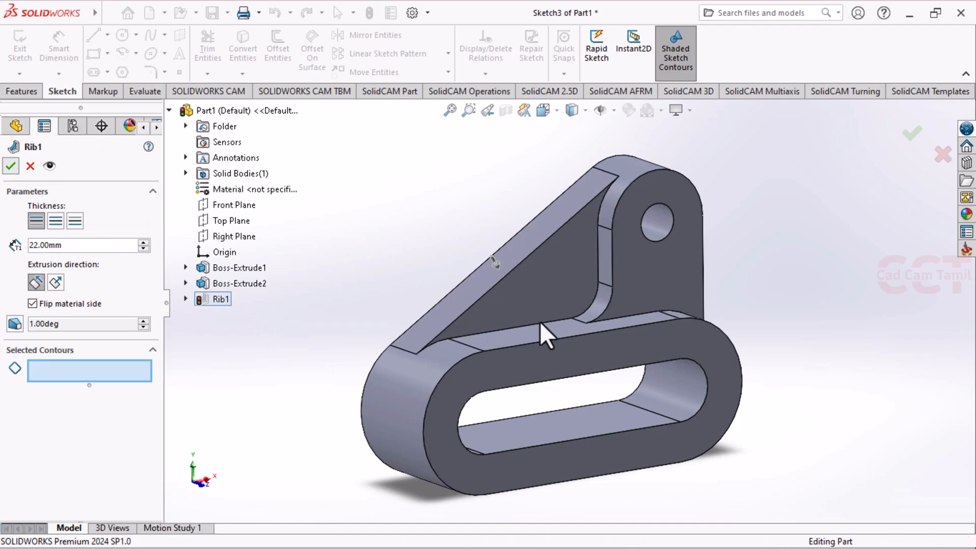
Apply an appearance from the Metal category to the whole part.
middle_drag(539, 365, 604, 352)
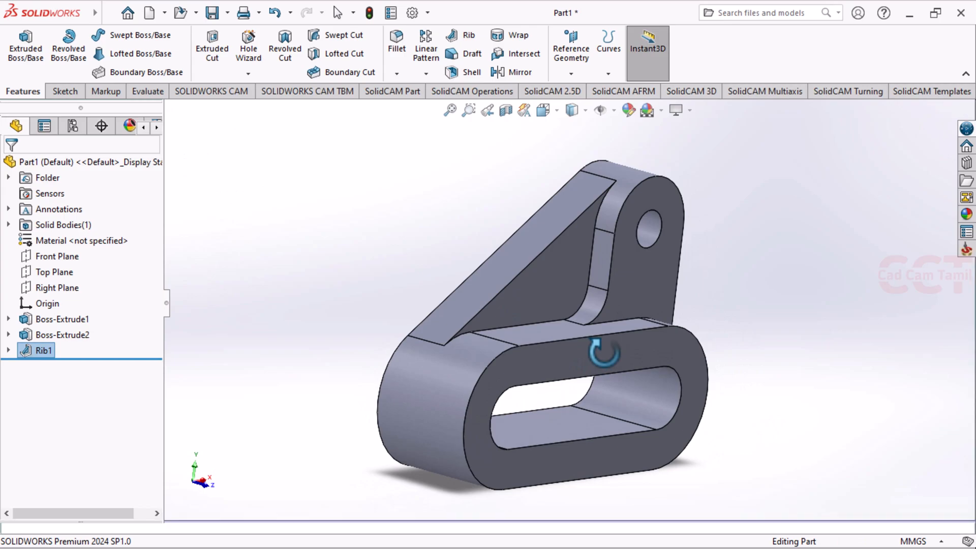
middle_drag(577, 413, 554, 395)
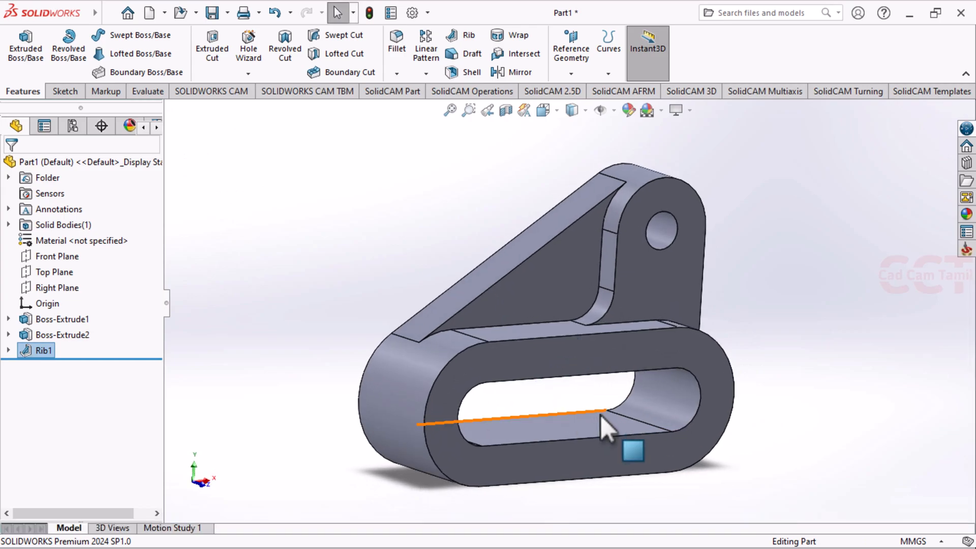
scroll(502, 407, down, 2)
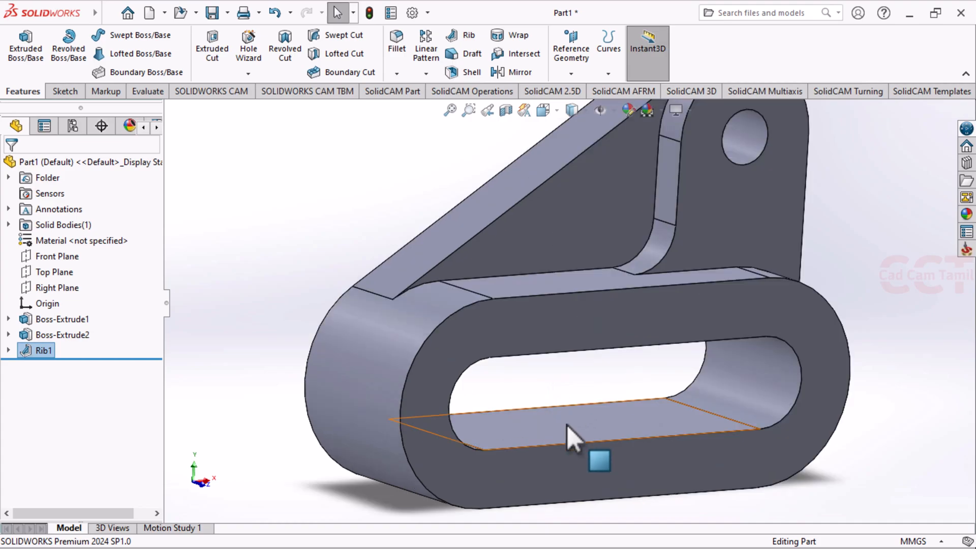
scroll(593, 468, up, 3)
click(966, 221)
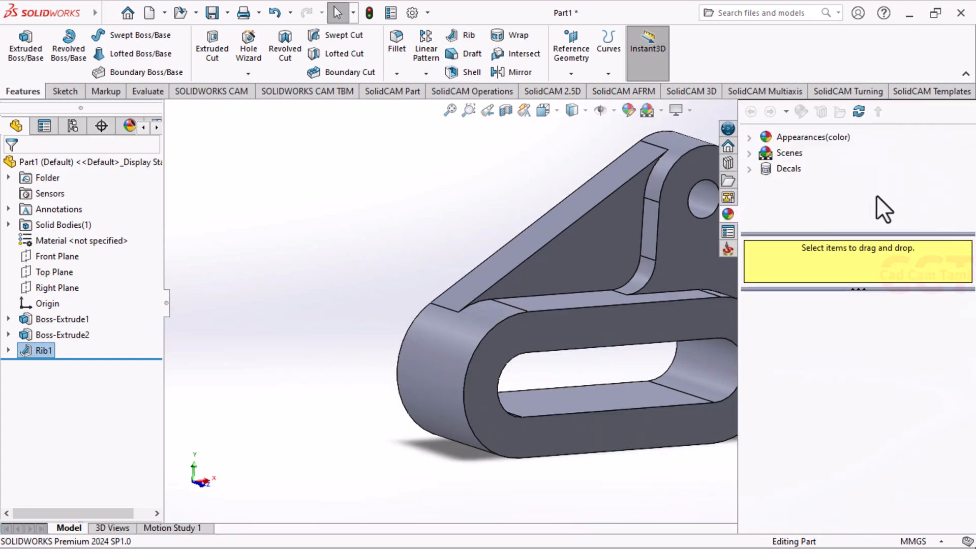
click(753, 137)
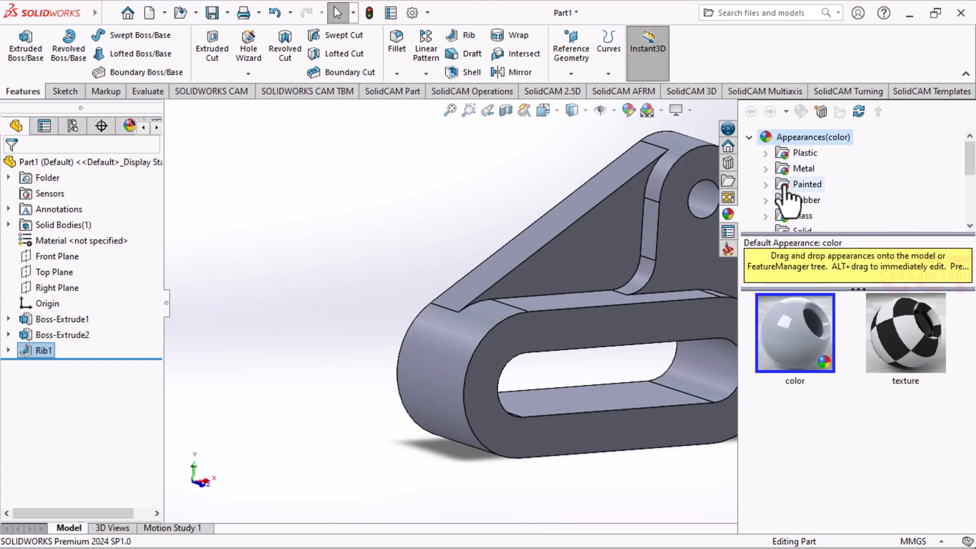
click(765, 170)
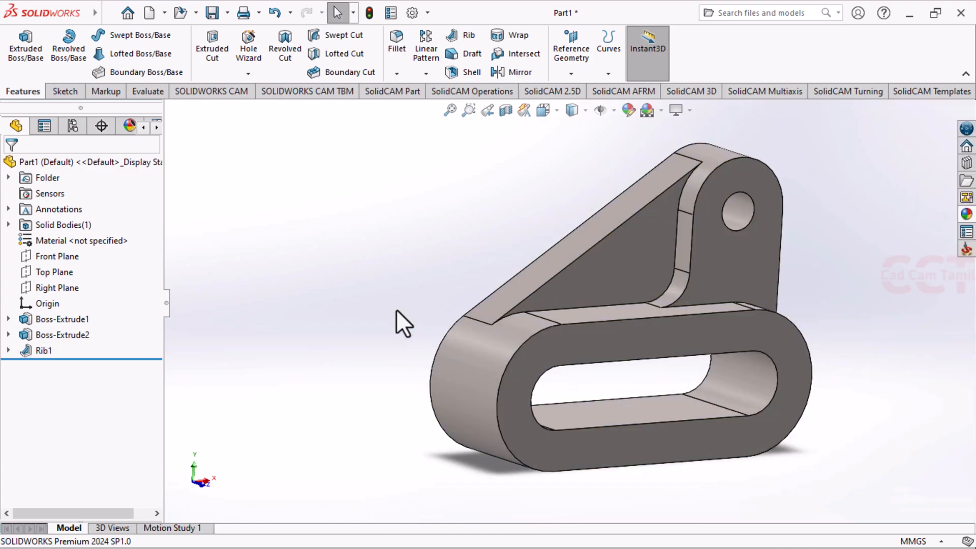